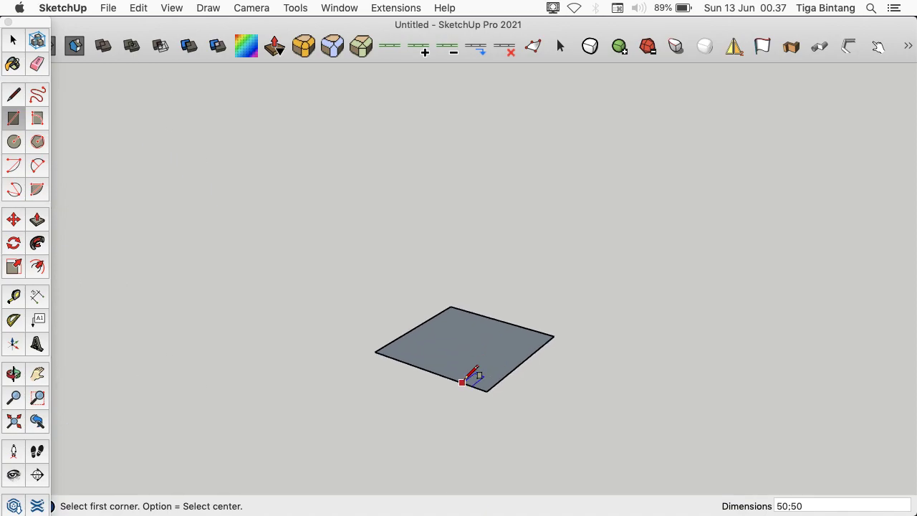
Push/pull the 50 cm square up about 47.9 cm, then erase the box's front top edge to open its top and front
key("p")
left_click_drag(479, 351, 474, 238)
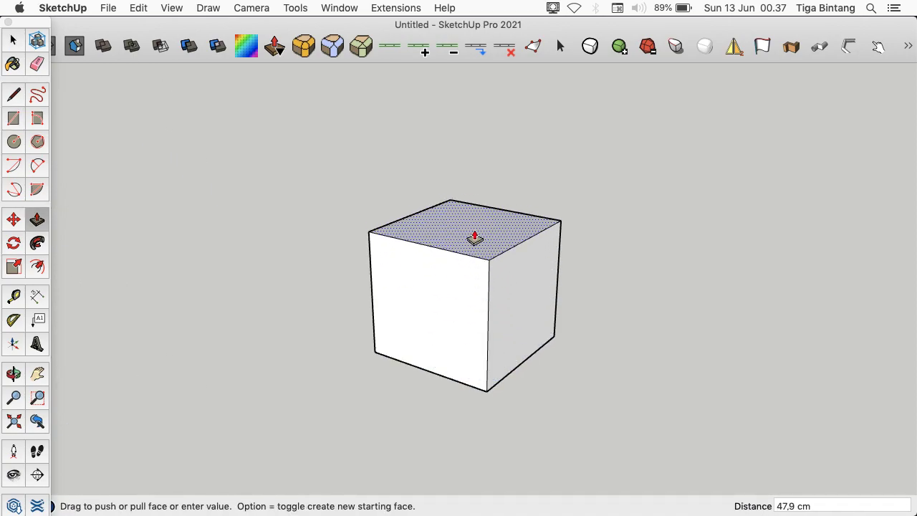
key("space")
key("e")
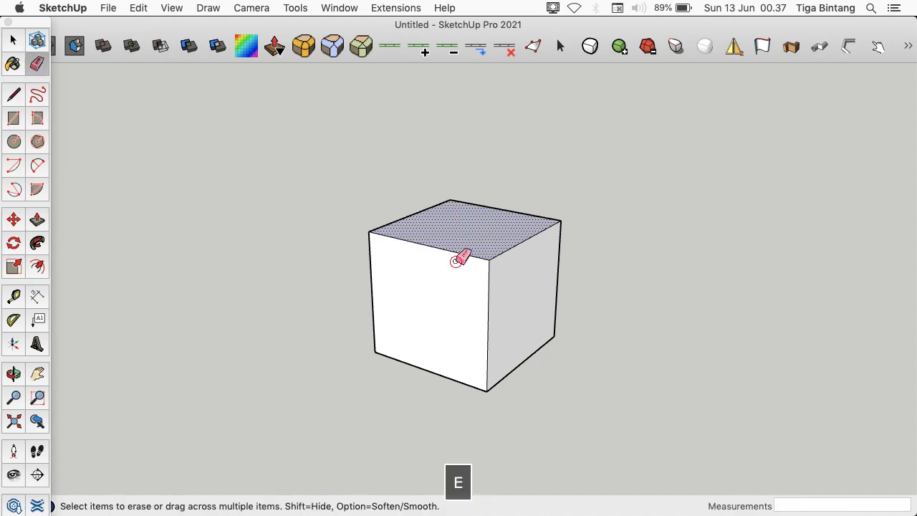
left_click(459, 248)
Scale the three remaining top edges outward across the width so both side walls flare evenly from the base
key("space")
left_click_drag(332, 178, 644, 275)
key("s")
left_click_drag(532, 240, 551, 249)
key("space")
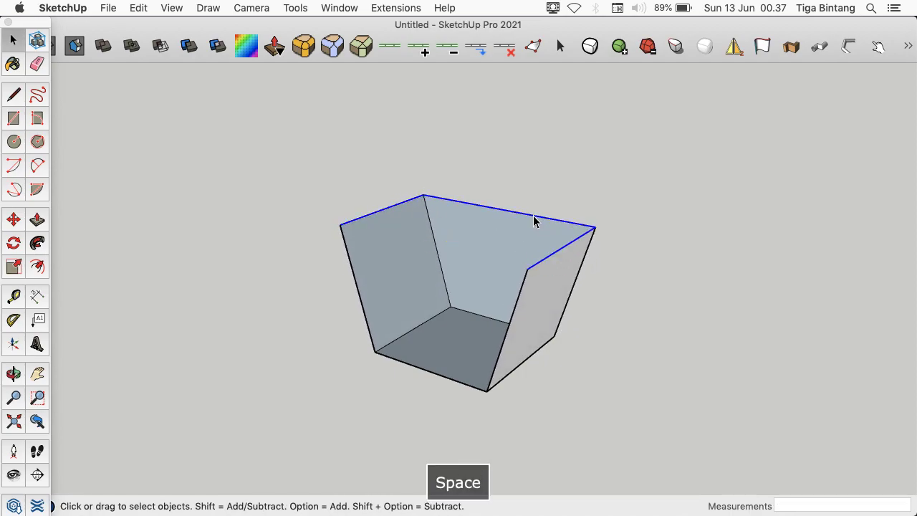
Move the back wall's top edge backward along the green axis by about 18.5 cm
key("m")
left_click(538, 215)
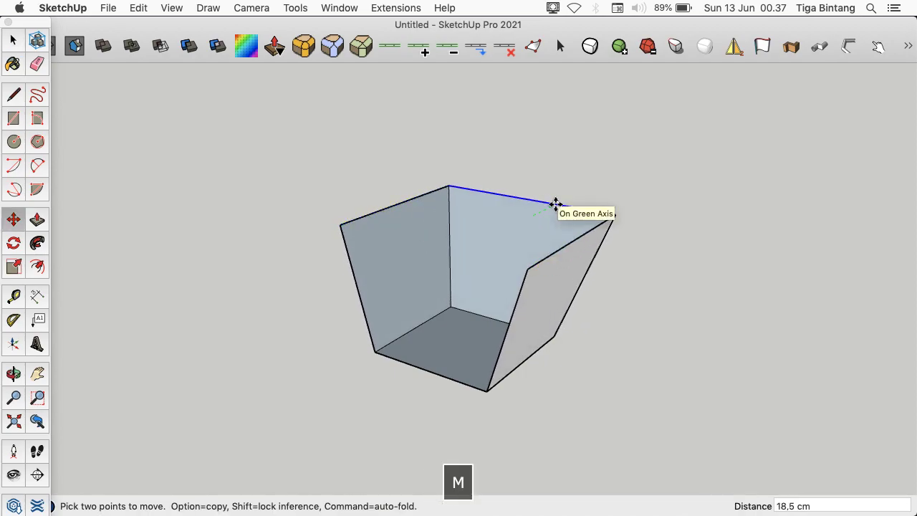
left_click(554, 207)
key("space")
Draw lines on the left side wall from its top back corner to a point inside the face, out to the front edge and down to the floor
key("l")
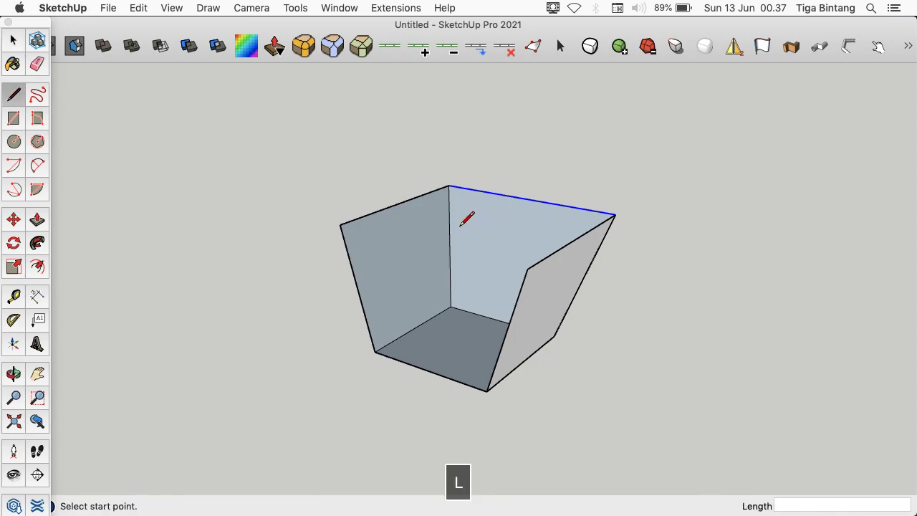
left_click(448, 186)
left_click(420, 271)
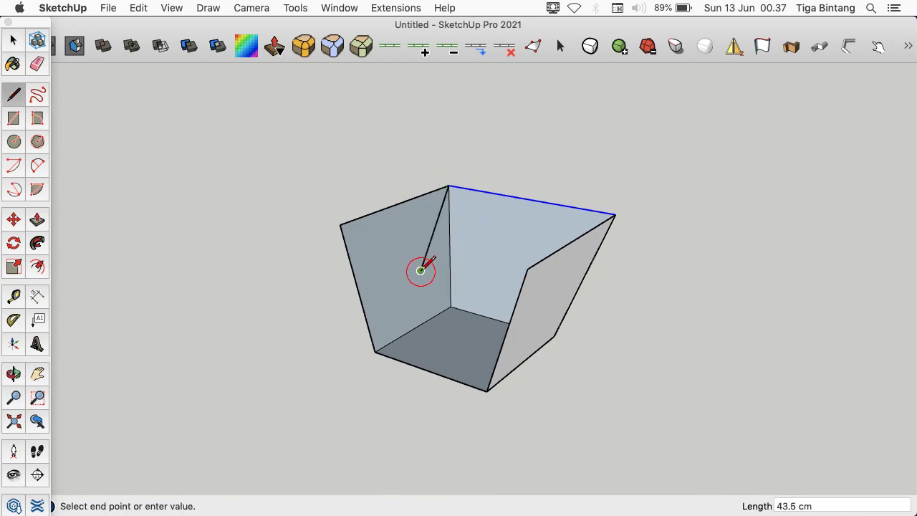
left_click(361, 300)
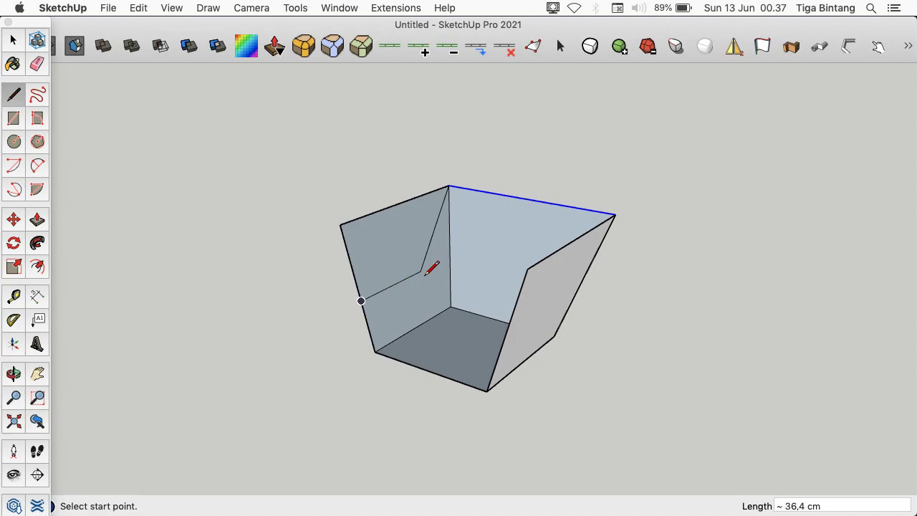
left_click(421, 270)
left_click(417, 324)
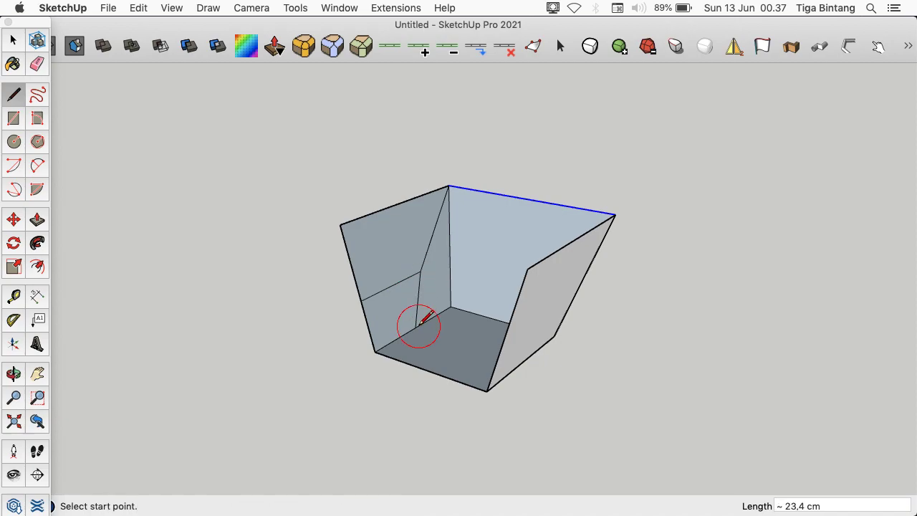
Draw 50 cm lines across the seat floor in both directions and continue the lengthwise one up the middle of the back panel
left_click(416, 327)
left_click(528, 360)
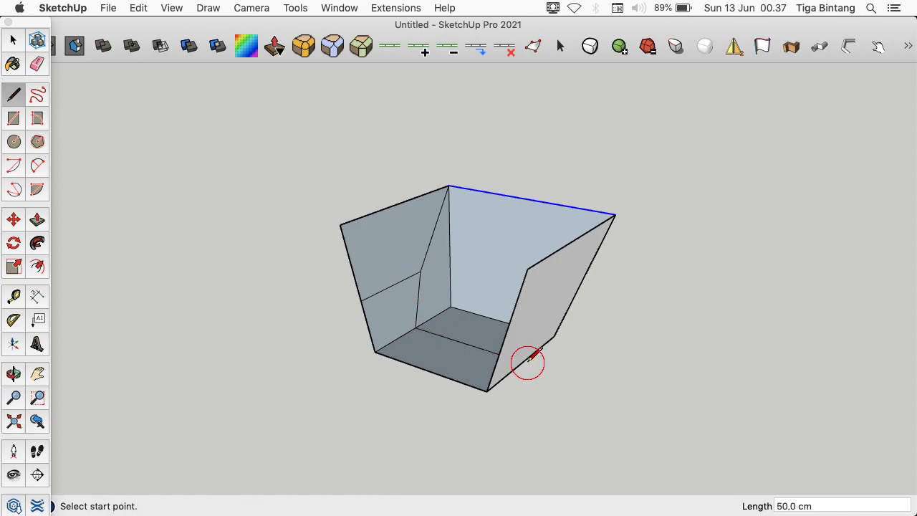
left_click(427, 369)
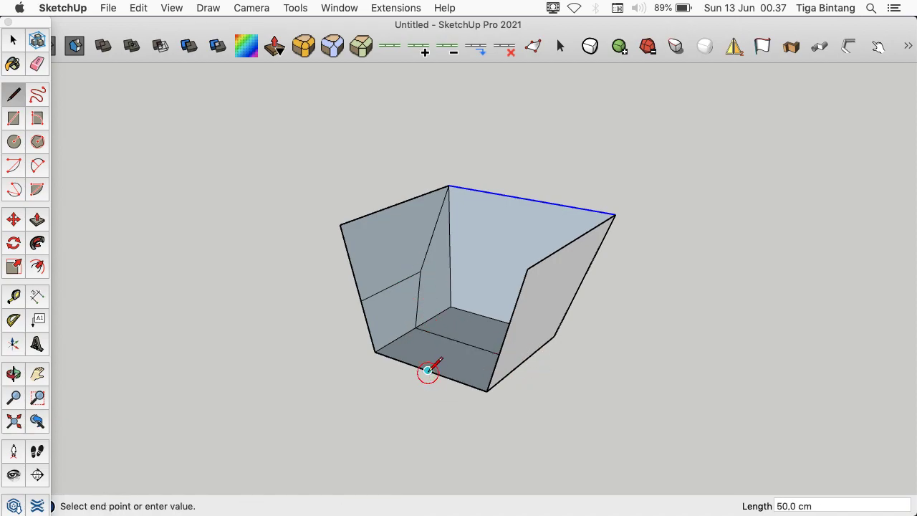
left_click(500, 319)
left_click(499, 319)
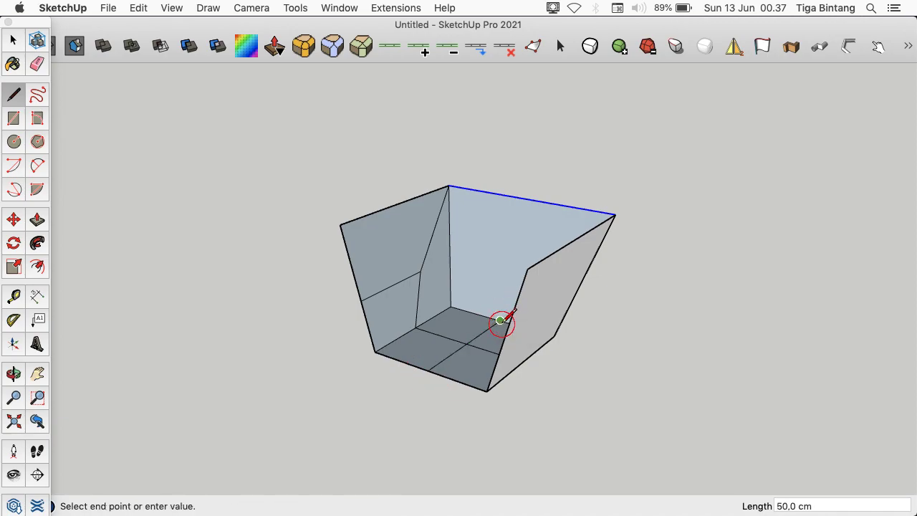
left_click(526, 198)
Select only the armrest profile lines on the left side wall and mirror a copy to the right wall about the back panel's centre
key("o")
left_click_drag(497, 252, 651, 293)
left_click_drag(521, 297, 432, 285)
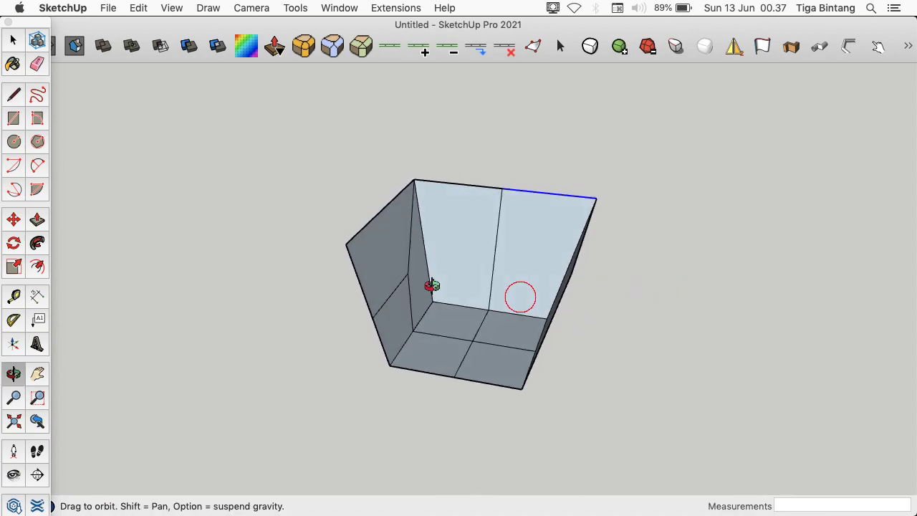
key("space")
left_click_drag(419, 250, 404, 289)
left_click(424, 289, "alt+shift")
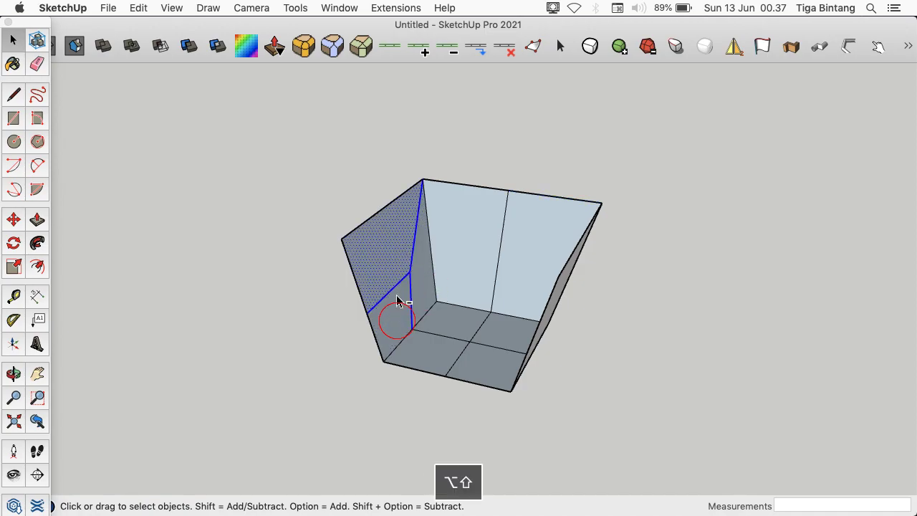
left_click(735, 48)
left_click(507, 191)
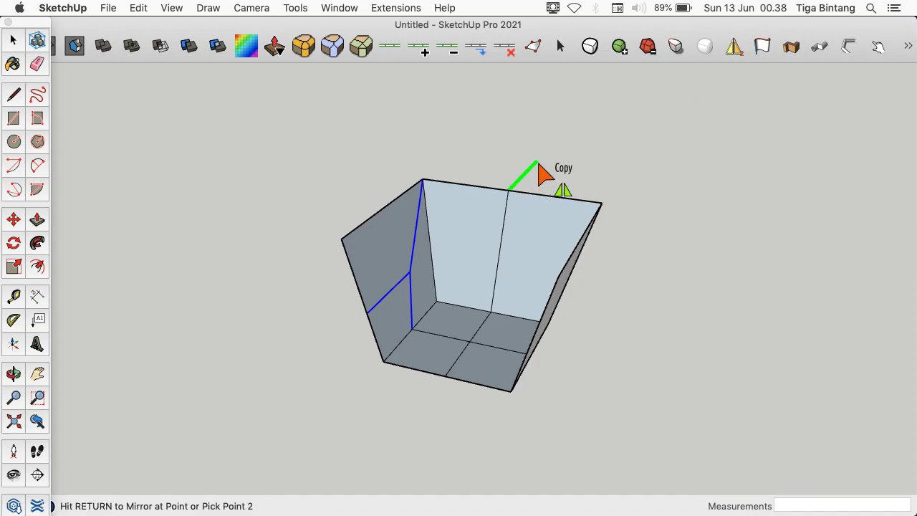
left_click(537, 165)
left_click(536, 135)
Erase the upper front portions of both side walls and the leftover edges to form the stepped armrests
key("o")
left_click_drag(535, 136, 351, 107)
key("e")
mouse_move(447, 202)
left_mouse_down()
mouse_move(367, 205)
mouse_move(353, 243)
left_mouse_up()
mouse_move(505, 265)
left_mouse_down()
mouse_move(508, 255)
mouse_move(461, 296)
left_mouse_up()
left_click(443, 295)
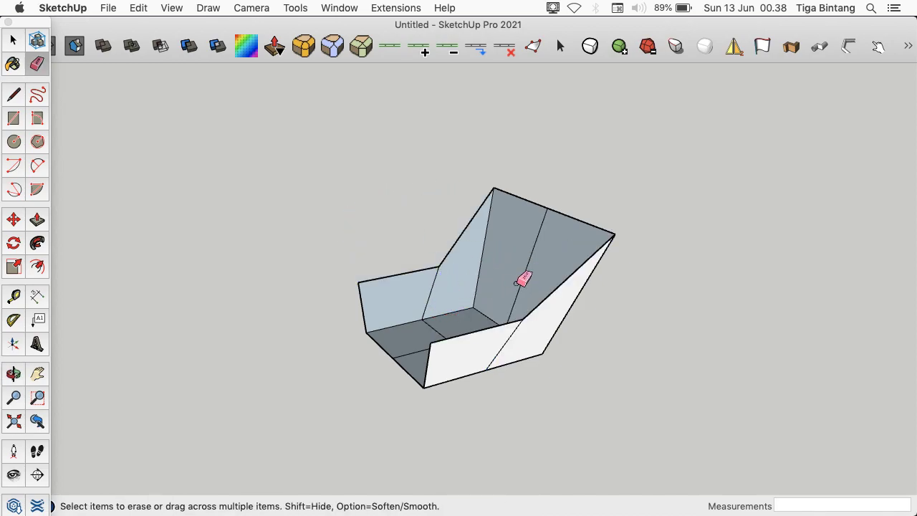
Select the entire chair shell and thicken it outward with Joint Push Pull
key("o")
left_click_drag(516, 282, 800, 317)
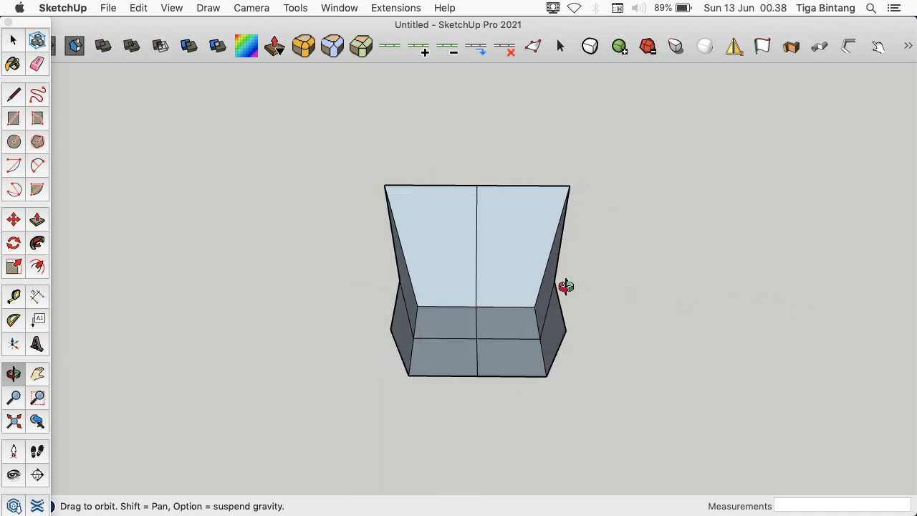
scroll(566, 286, "up", 3)
left_click_drag(566, 287, 555, 277, "shift")
key("space")
left_click(515, 244)
double_click(515, 244)
left_click(276, 47)
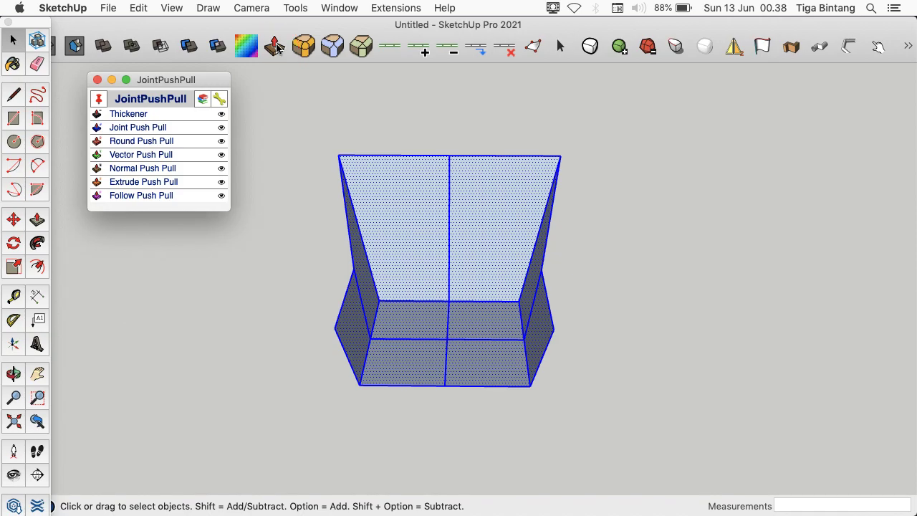
left_click(179, 132)
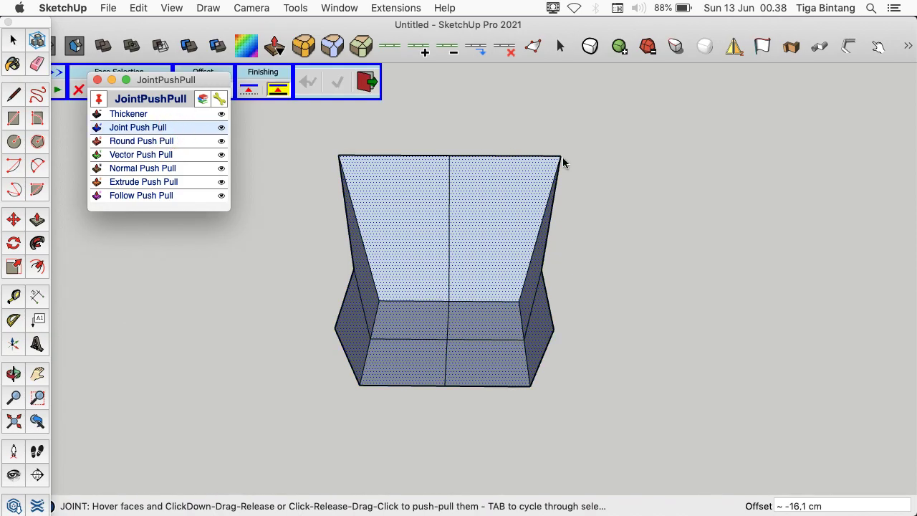
left_click(558, 186)
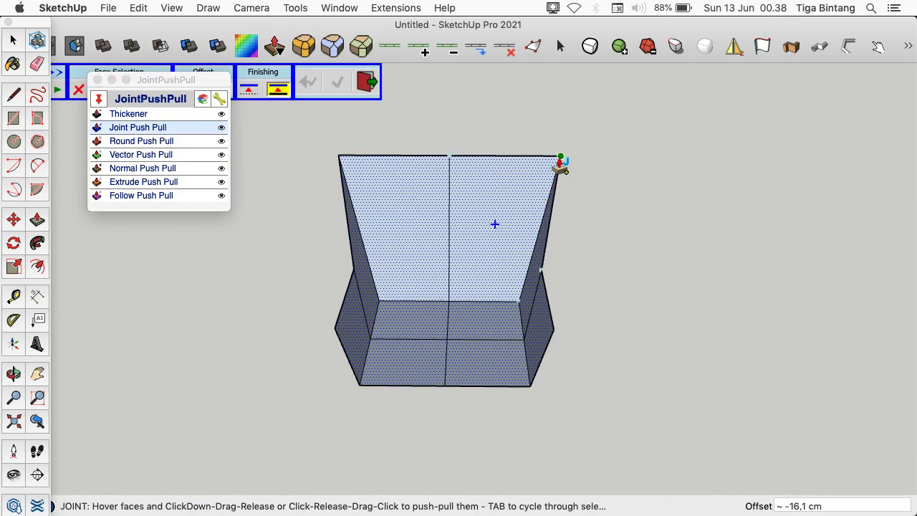
left_click(560, 163)
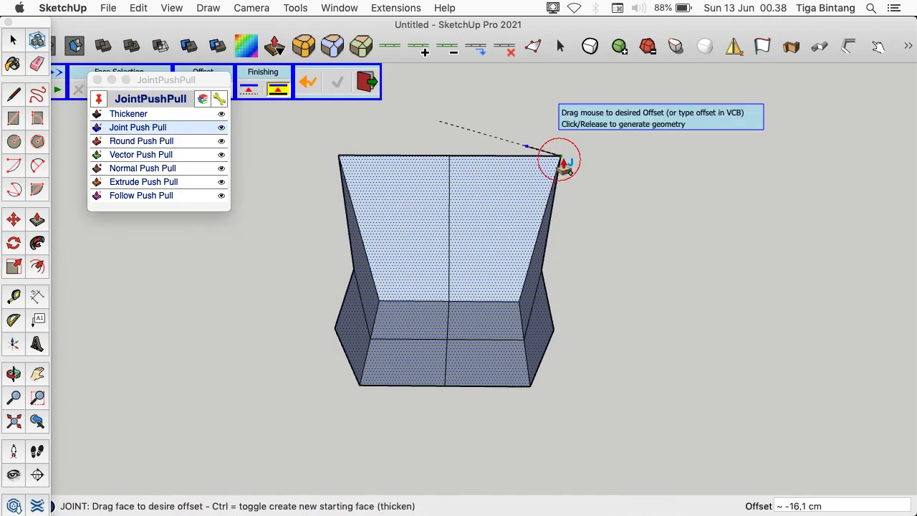
left_click(609, 169)
key("space")
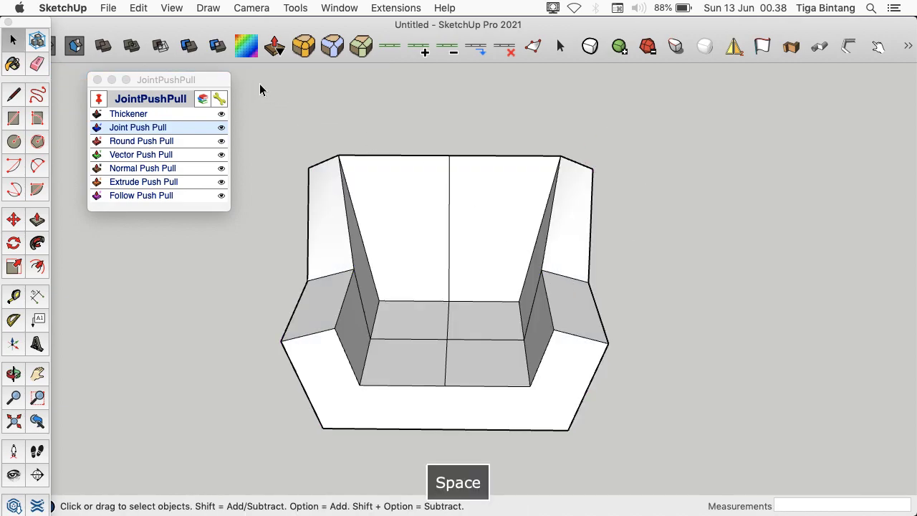
Turn on hidden geometry and delete the right half of the thickened chair up to its centre line
left_click(172, 8)
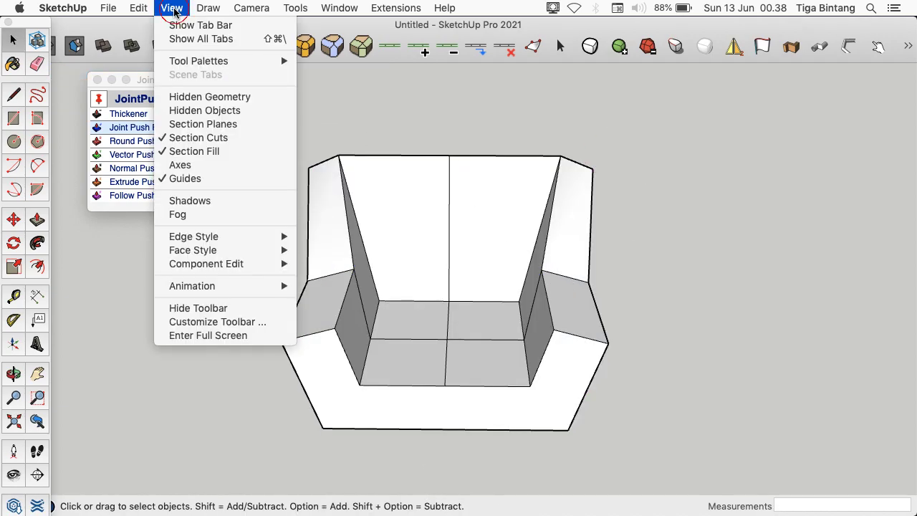
left_click(240, 102)
left_click_drag(505, 441, 506, 442)
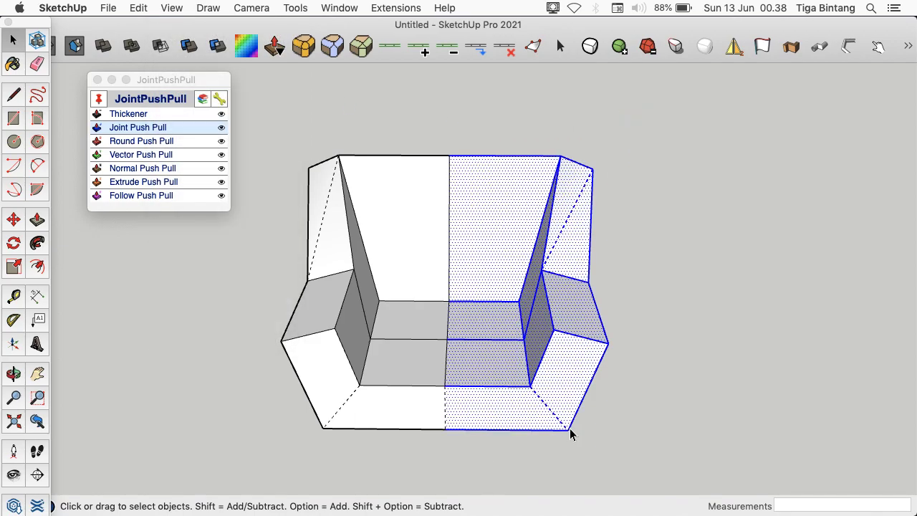
key("BackSpace")
Select all connected geometry of the remaining chair half and make it a component that replaces the selection
key("o")
left_click_drag(504, 365, 405, 312)
key("space")
left_click(467, 265)
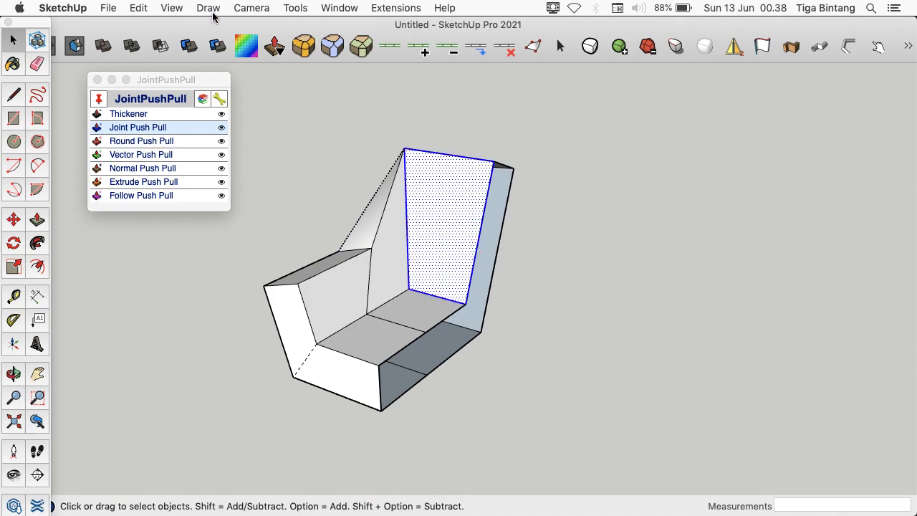
triple_click(450, 230)
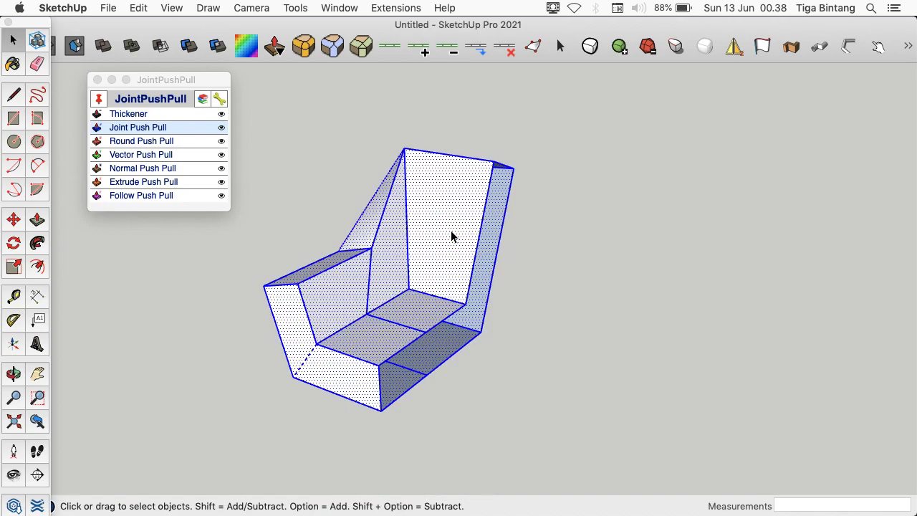
right_click(450, 229)
left_click(563, 327)
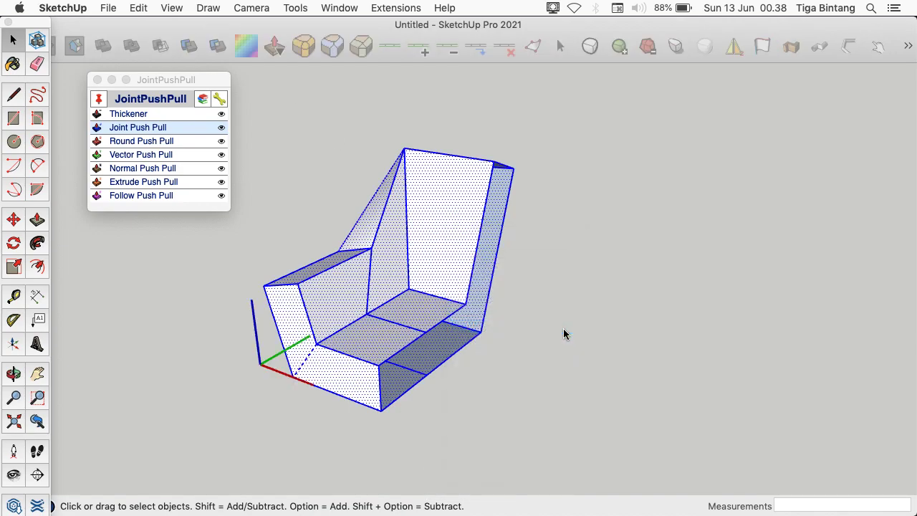
left_click(569, 410)
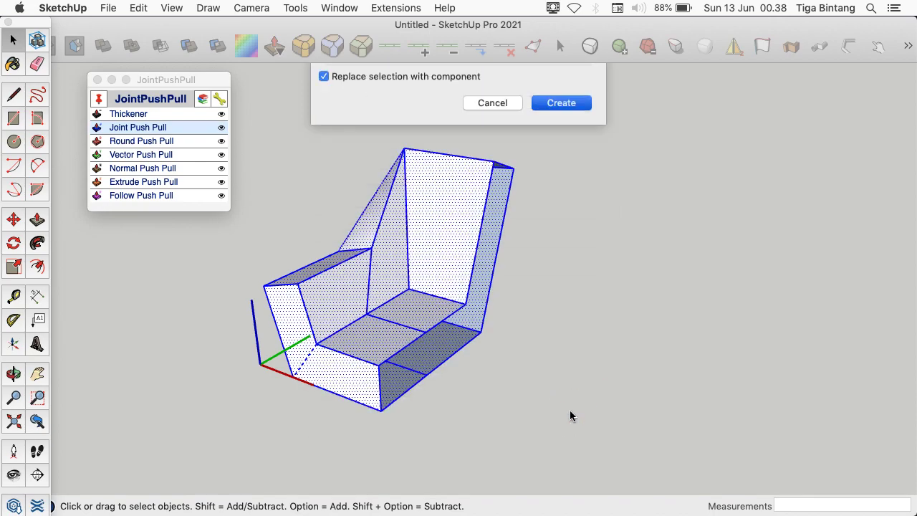
Turn off hidden geometry and mirror a copy of the half-chair component across its centre plane to complete the chair
left_click(174, 8)
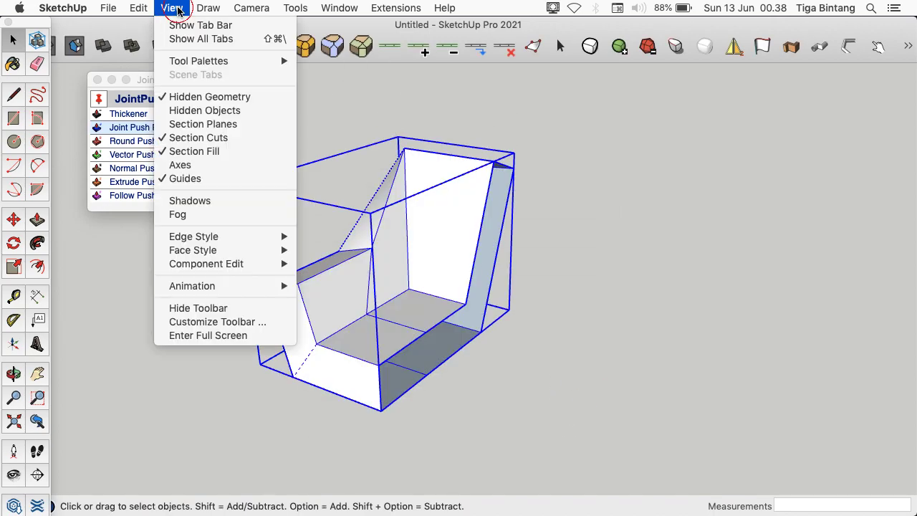
left_click(248, 98)
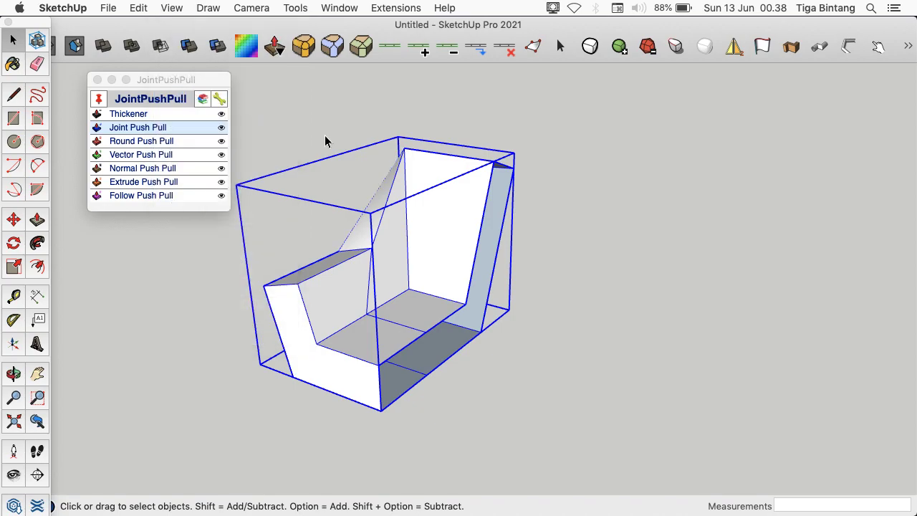
left_click(736, 48)
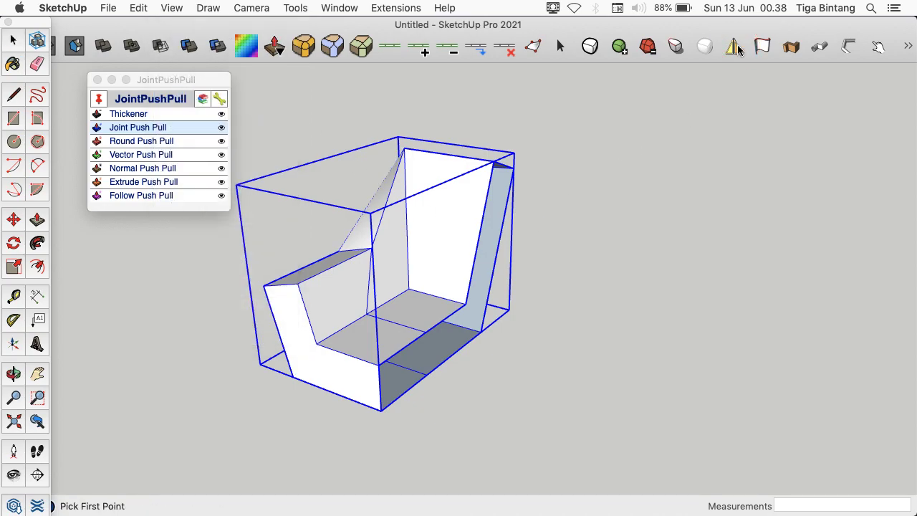
left_click(481, 331)
left_click(541, 281)
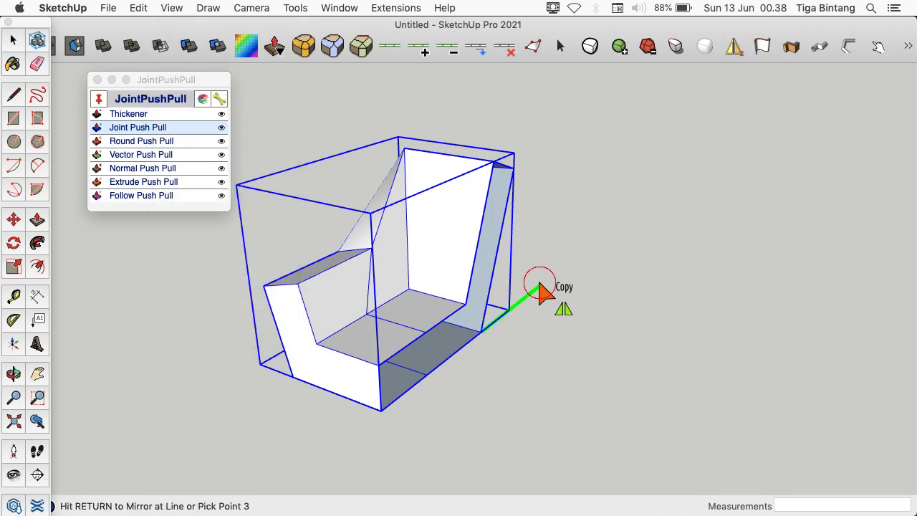
left_click(542, 230)
key("space")
Open the left half-chair component for editing and insert an edge loop along the middle of the shell's thickness
left_click(404, 311)
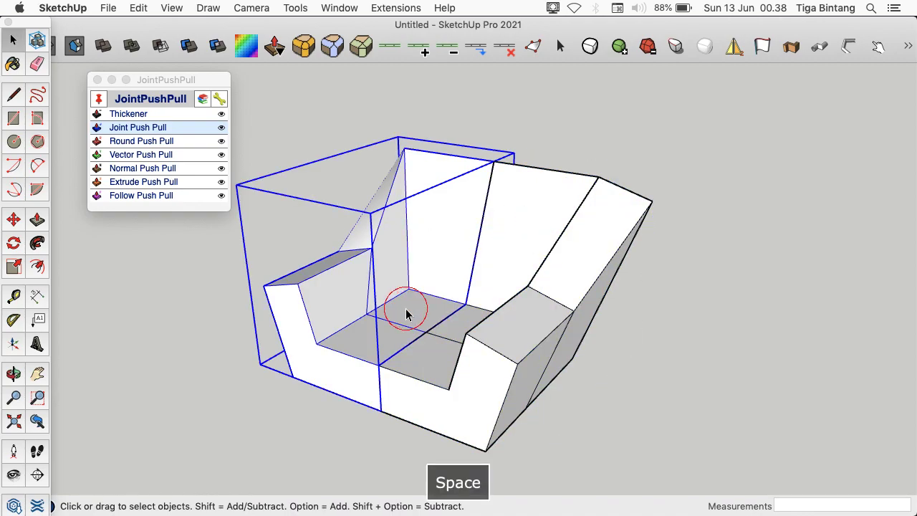
key("o")
left_click_drag(405, 307, 355, 275)
key("space")
double_click(347, 265)
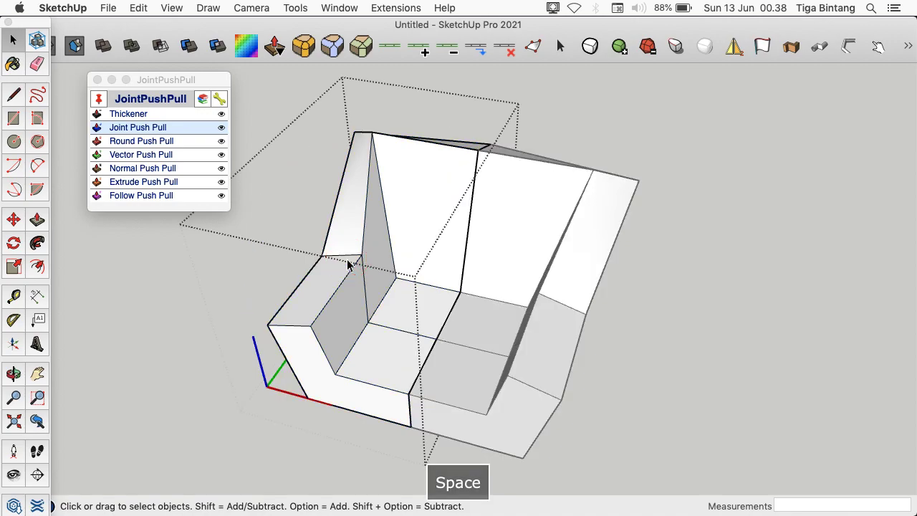
left_click(476, 52)
key("space")
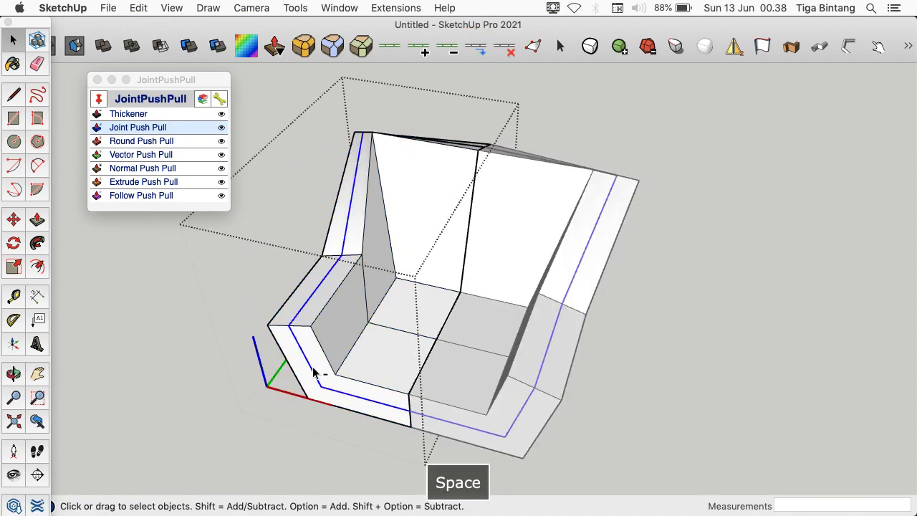
Keep only the top edges of the middle loop selected and raise them about 6.6 cm with the vertex gizmo
left_click(312, 367, "alt+shift")
left_click(337, 391, "alt+shift")
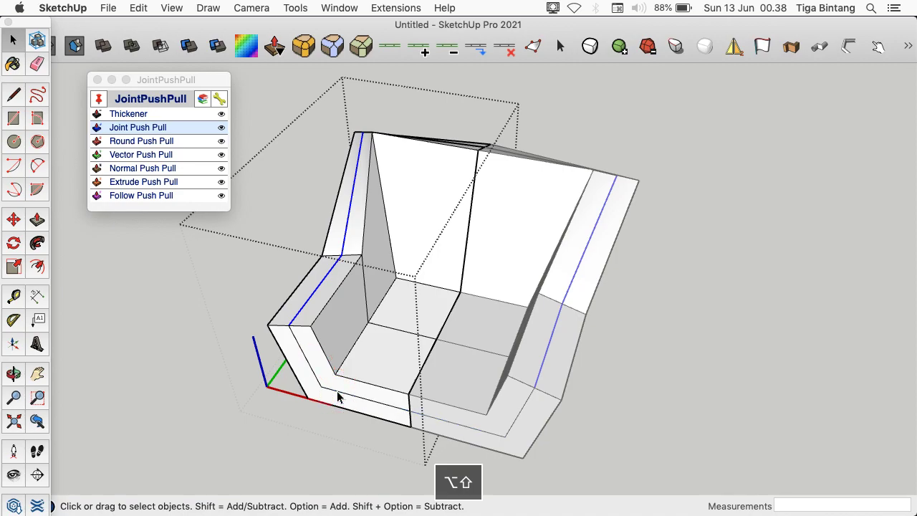
left_click(563, 46)
left_click_drag(375, 143, 374, 139)
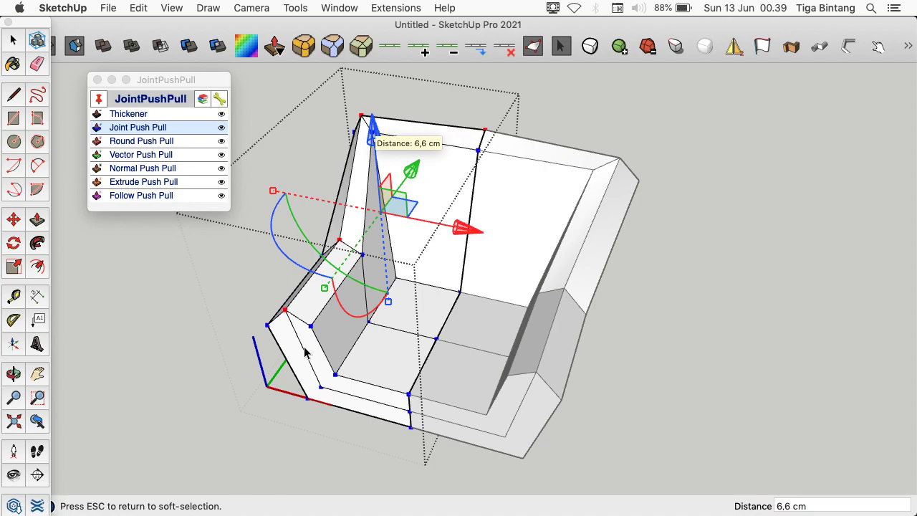
Select the middle-loop edges on the front of the arm and seat and move them forward with the vertex gizmo
key("space")
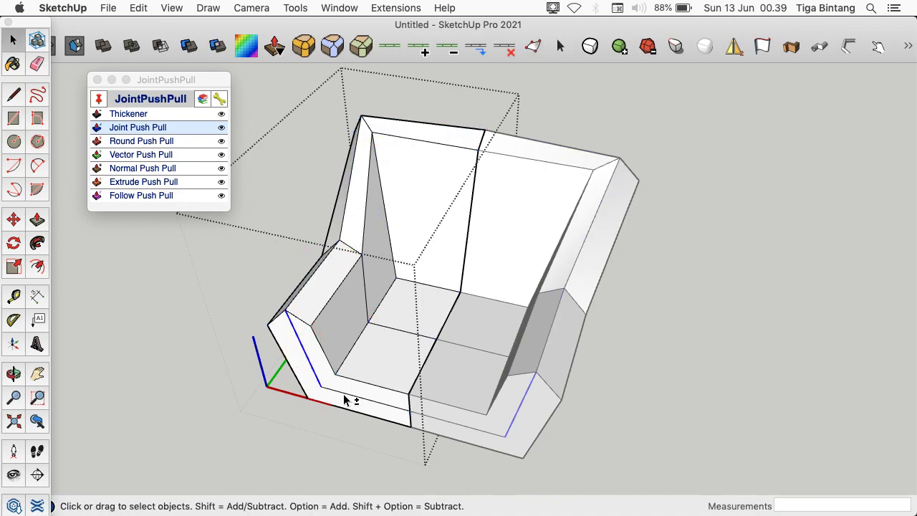
left_click(344, 398, "shift")
left_click(560, 46)
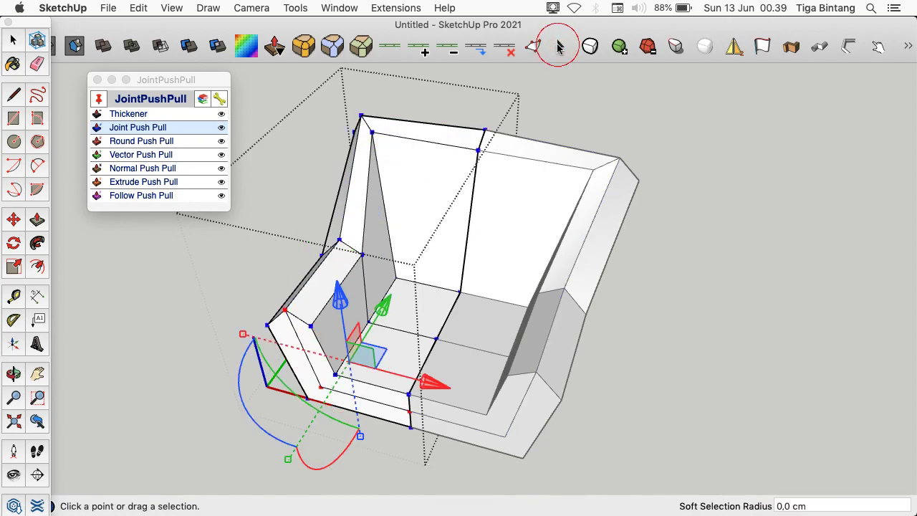
left_click_drag(386, 310, 625, 280)
Insert two edge loops around the half chair, one across the arm's front outer corner edge and one across its lower section
key("o")
key("space")
left_click(497, 394)
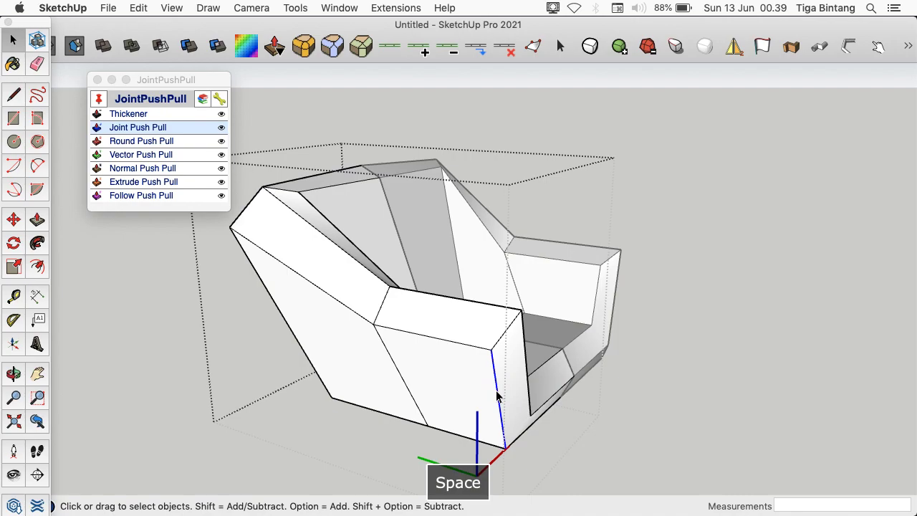
left_click(476, 48)
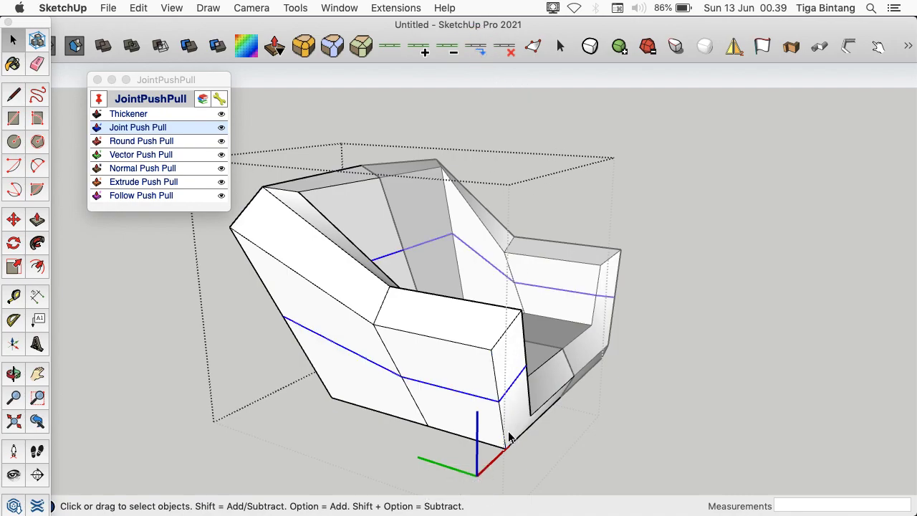
left_click(502, 427)
left_click(479, 45)
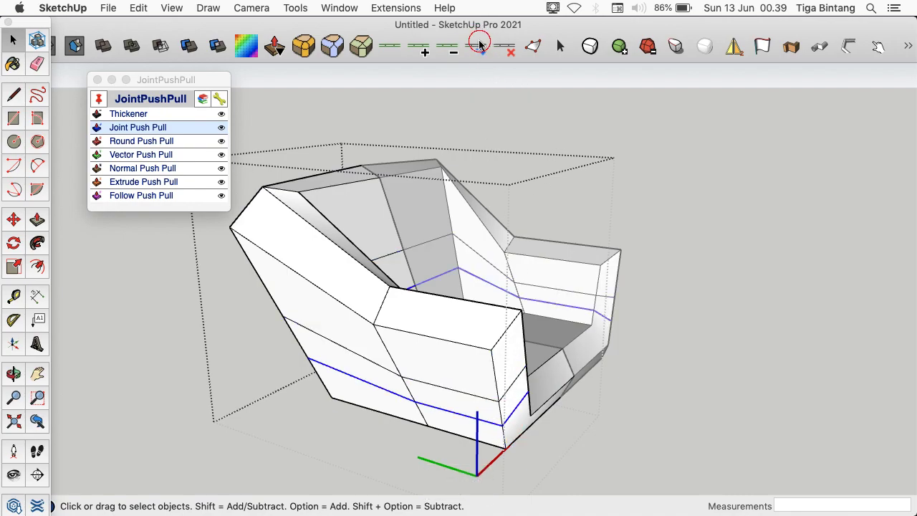
Select the two faces between the new loops on the chair's outer side and move them outward about 3.8 cm
left_click(441, 401)
left_click(372, 380, "shift")
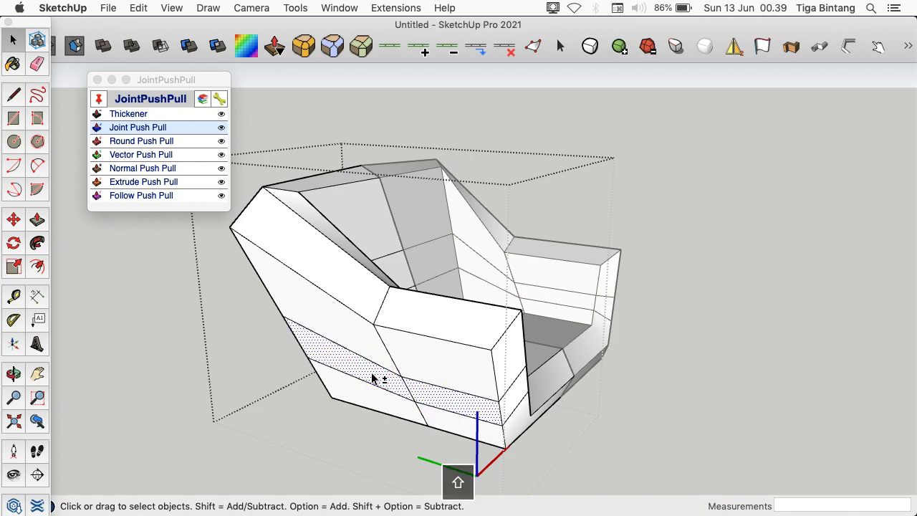
left_click(532, 45)
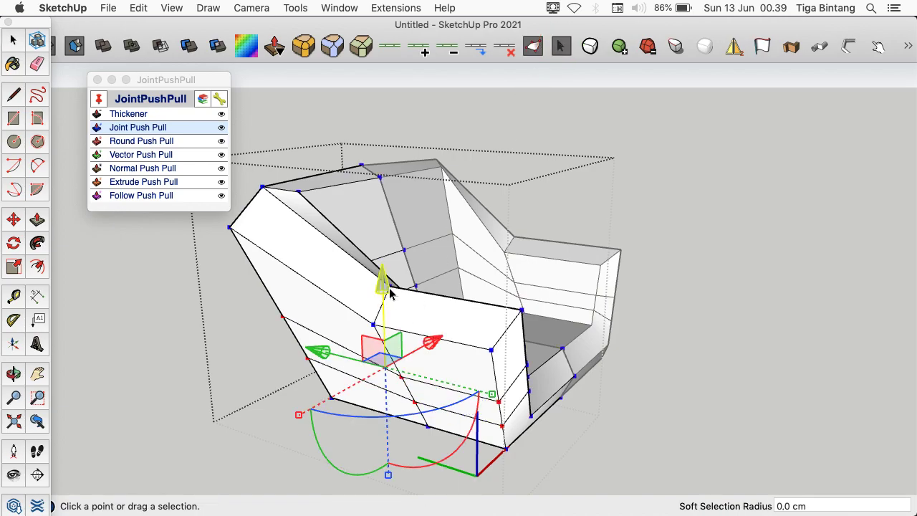
left_click_drag(387, 285, 391, 280)
left_click_drag(432, 338, 420, 344)
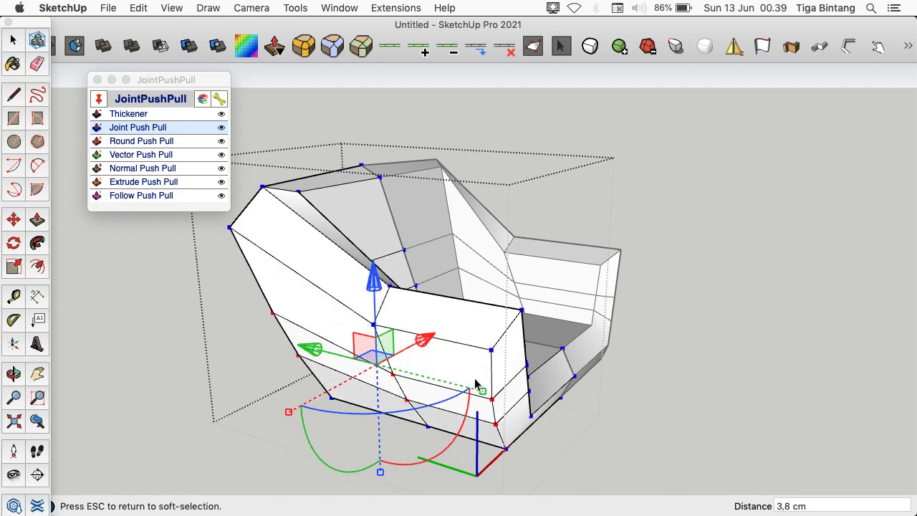
Move two loop edges on the arm's outer side slightly further outward and leave the component
key("o")
left_click_drag(475, 378, 319, 340)
key("space")
left_click(324, 344)
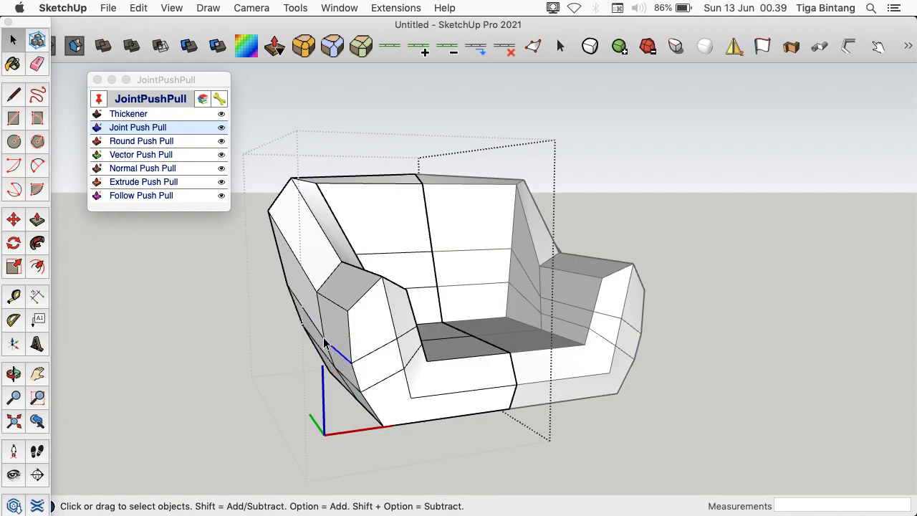
left_click(320, 334, "shift")
left_click(532, 46)
left_click_drag(399, 315, 391, 315)
key("Escape")
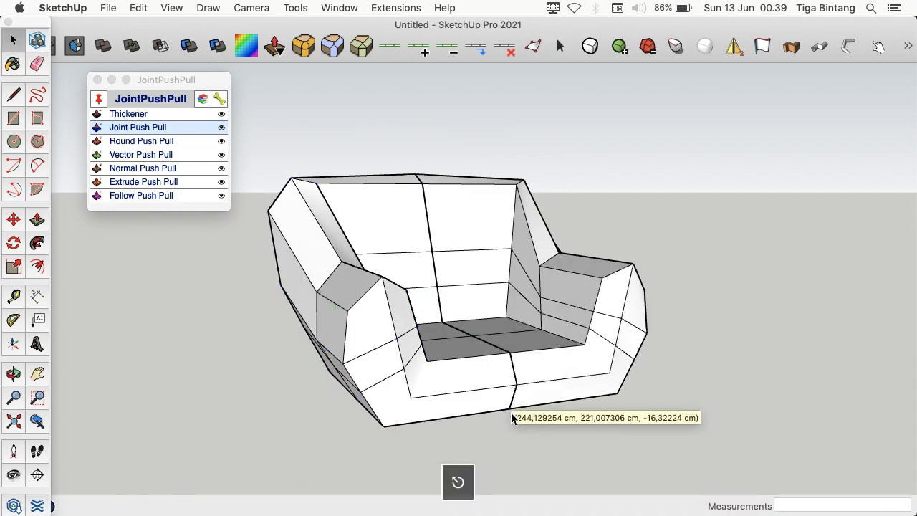
Subdivide the left half-chair component into a smooth surface and increase its subdivision level
key("o")
left_click_drag(582, 308, 450, 327)
key("space")
left_click(429, 253)
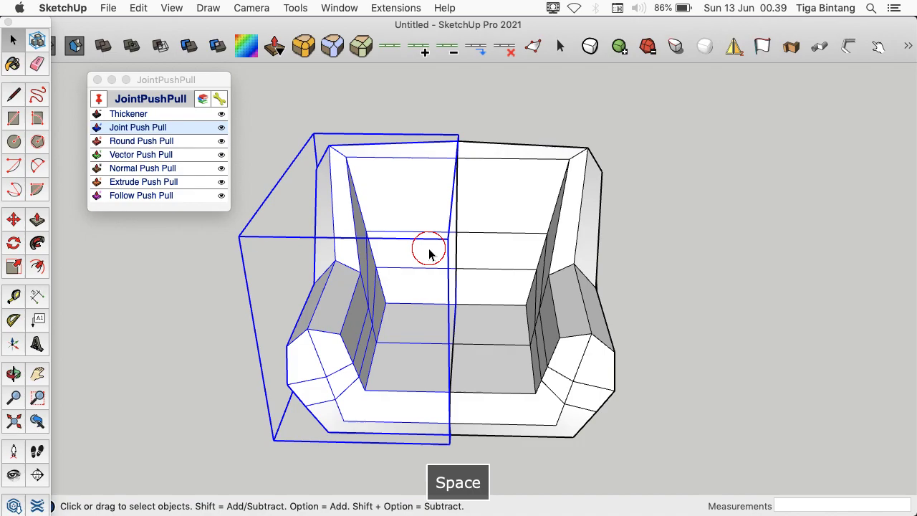
left_click(589, 45)
left_click(620, 47)
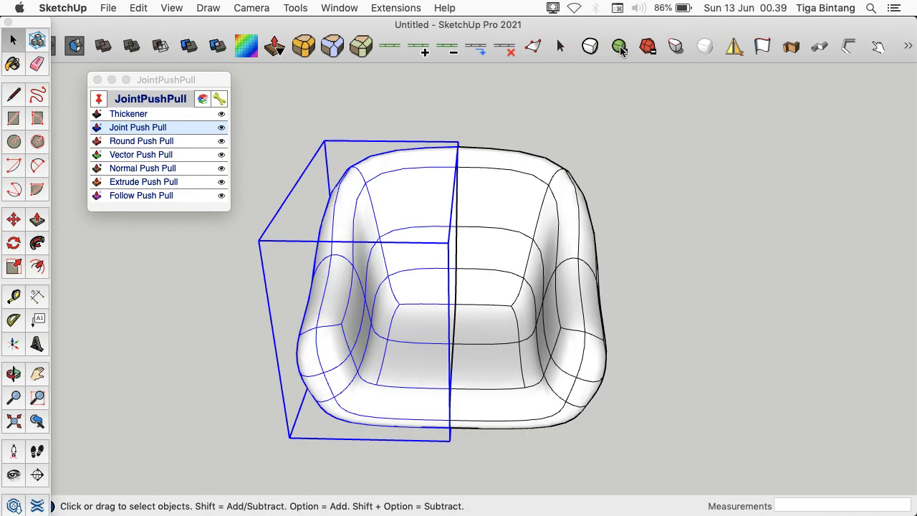
left_click(621, 49)
left_click(644, 196)
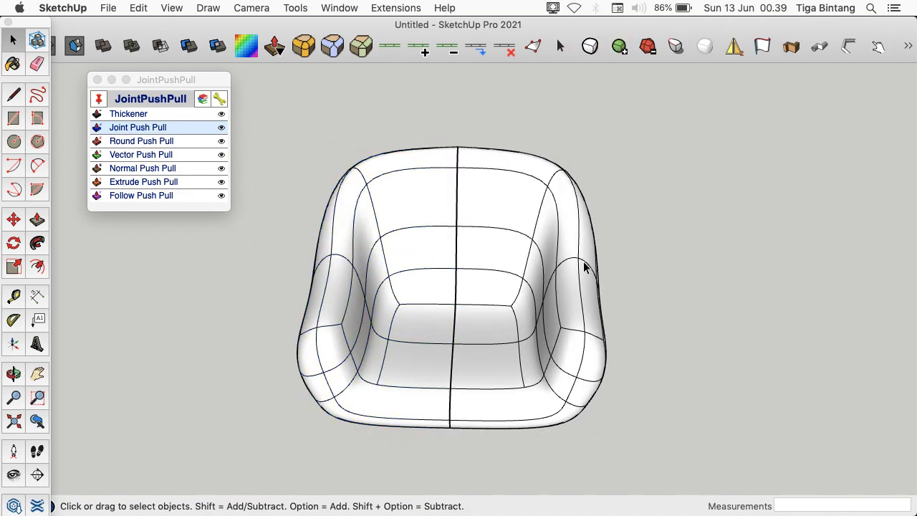
Open the left half component from below and set the crease sharpness of the two underside side edges to 0.31
key("o")
left_click_drag(532, 327, 508, 262)
key("space")
left_click(337, 294)
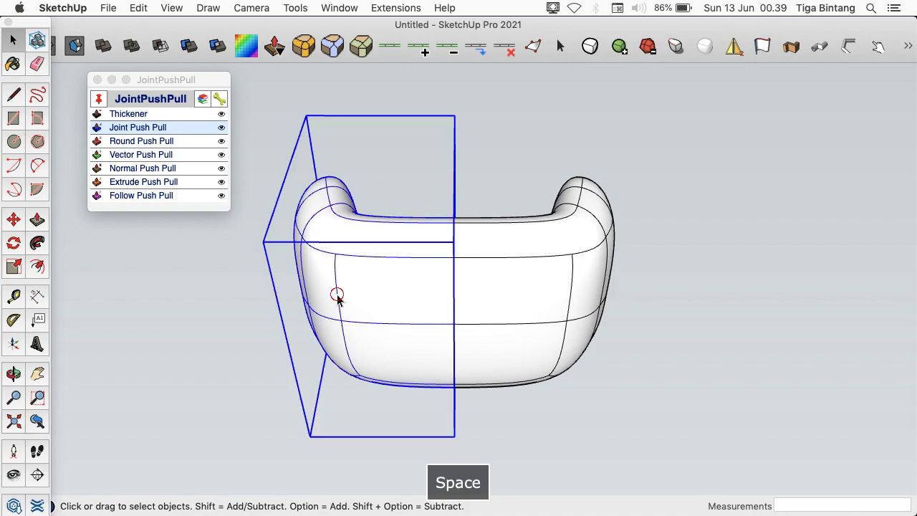
double_click(337, 295)
left_click(337, 297)
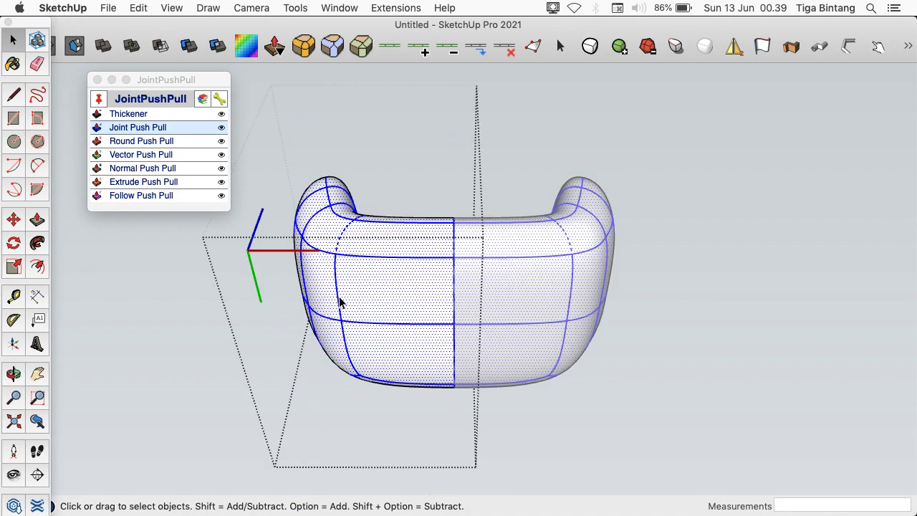
left_click(340, 300)
left_click(346, 351, "shift")
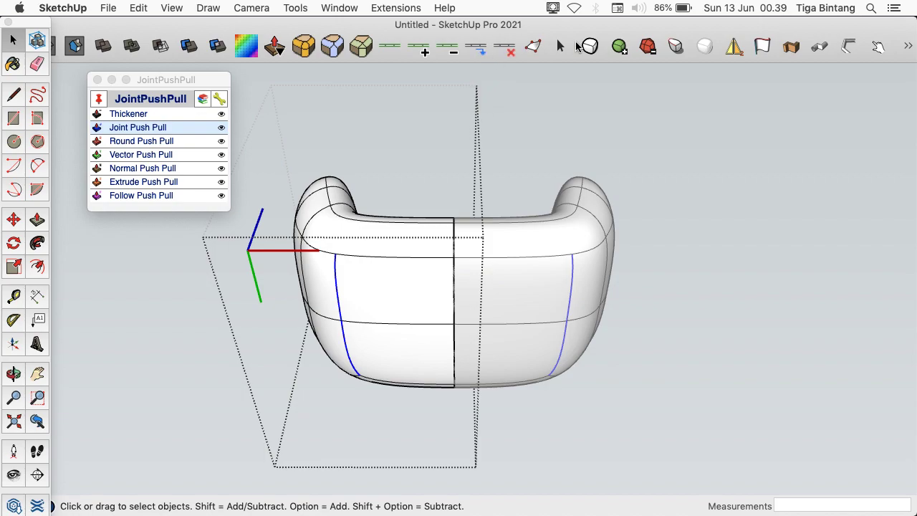
left_click(677, 47)
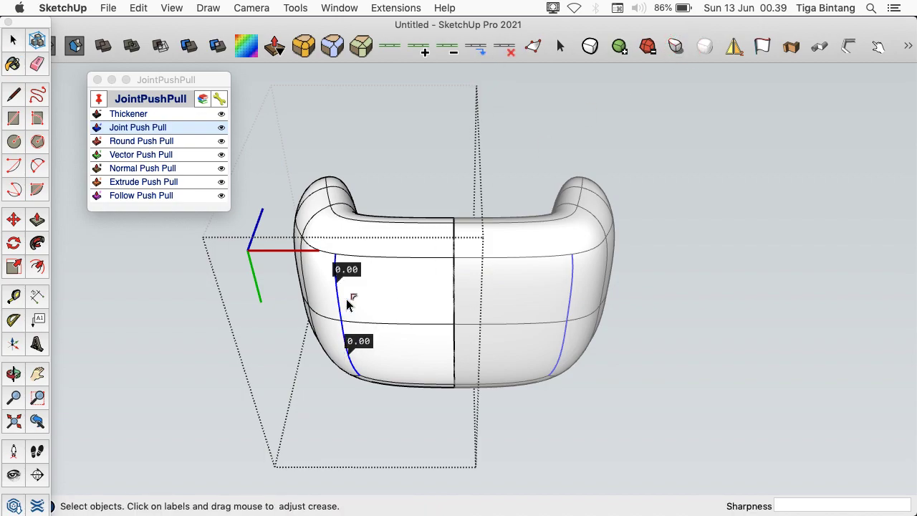
left_click_drag(346, 270, 343, 248)
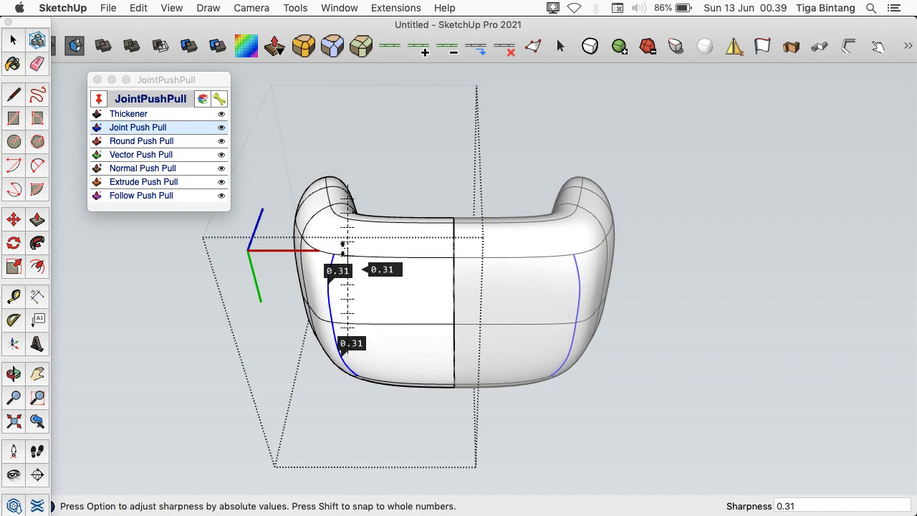
Try adjusting the crease sharpness of the underside's front edge and leave the component
left_click_drag(404, 260, 412, 258)
left_click(411, 255)
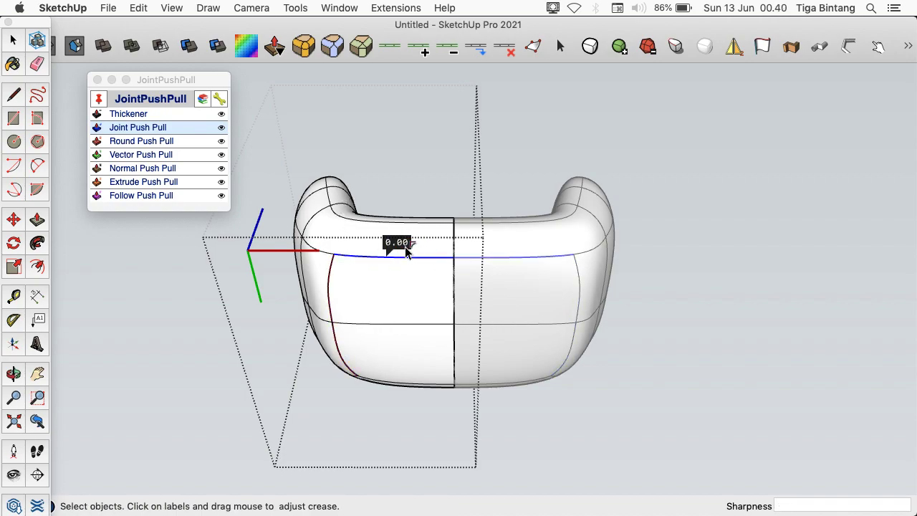
mouse_move(404, 241)
left_mouse_down()
mouse_move(402, 231)
mouse_move(404, 246)
left_mouse_up()
key("space")
key("Escape")
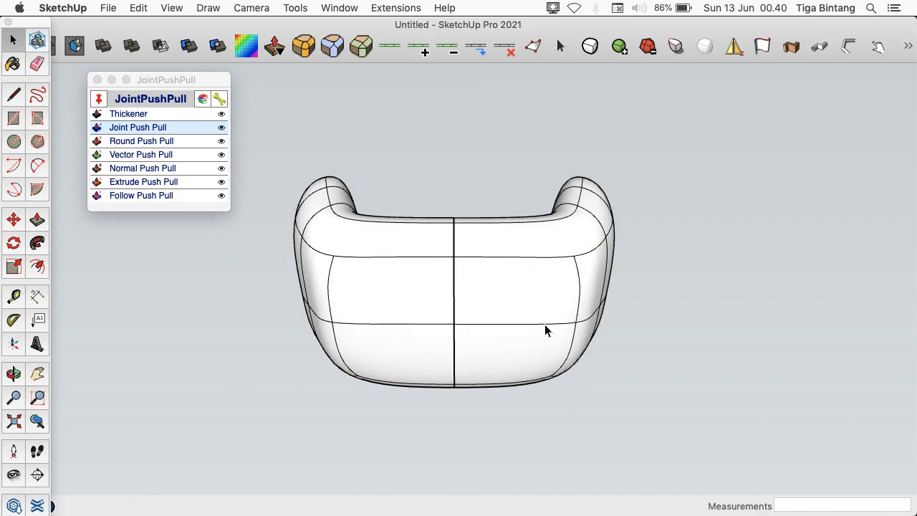
Draw a circle with a radius of about 16.3 cm at the centre of the chair's underside
key("c")
left_click(453, 323)
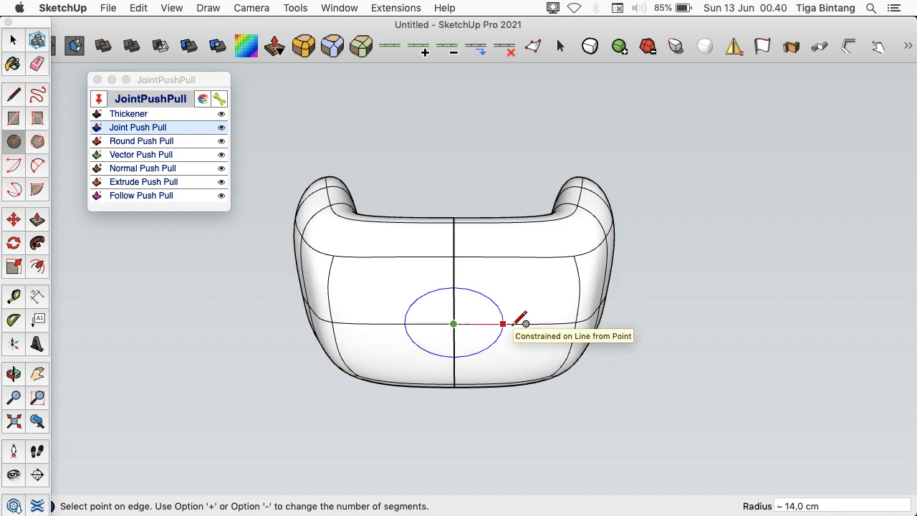
scroll(514, 322, "up", 3)
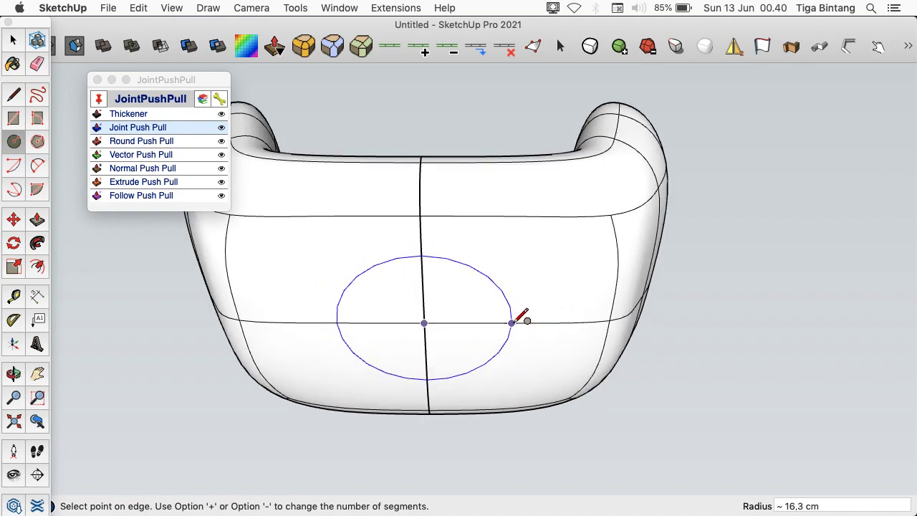
left_click(512, 322)
key("space")
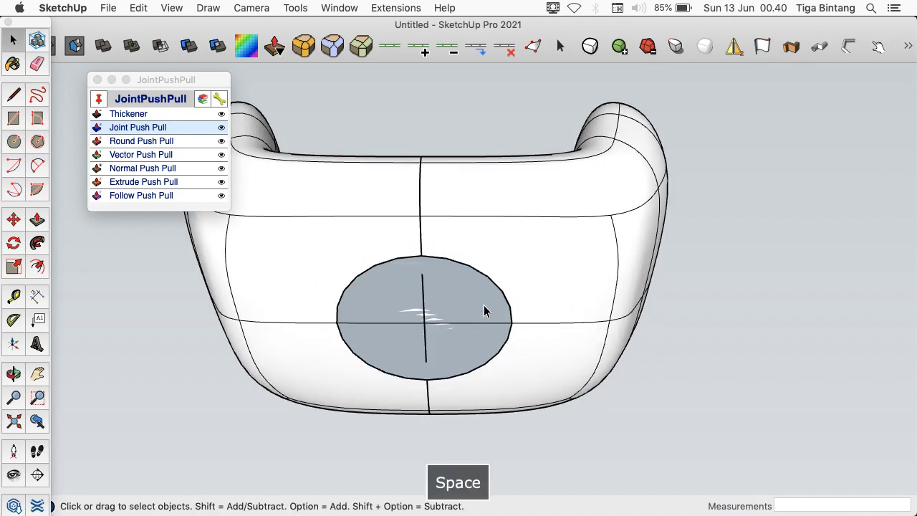
Pull the circle about 5.4 cm down from the seat and scale its end face towards its centre into a cone
key("p")
left_click_drag(483, 309, 485, 332)
key("s")
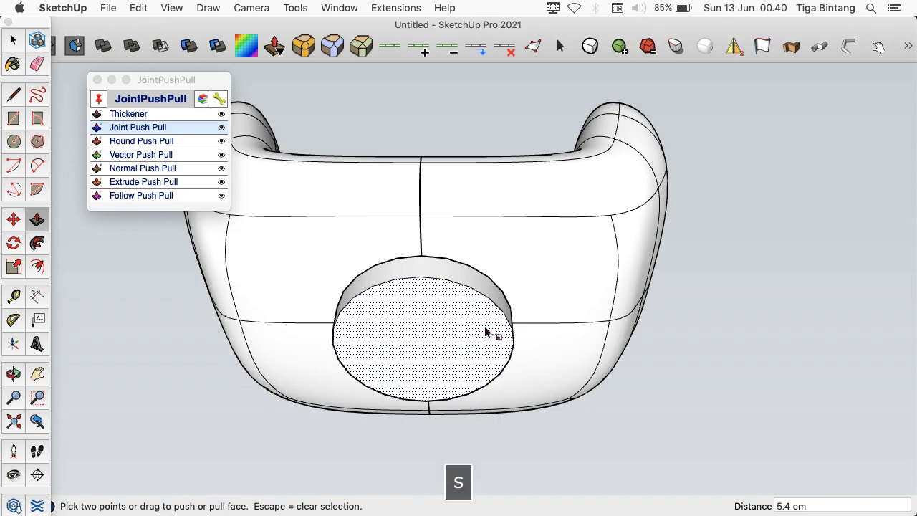
left_click_drag(517, 275, 430, 382, "alt")
Pull the cone's small end face about 1.7 cm and extend it downward with a further post segment
key("o")
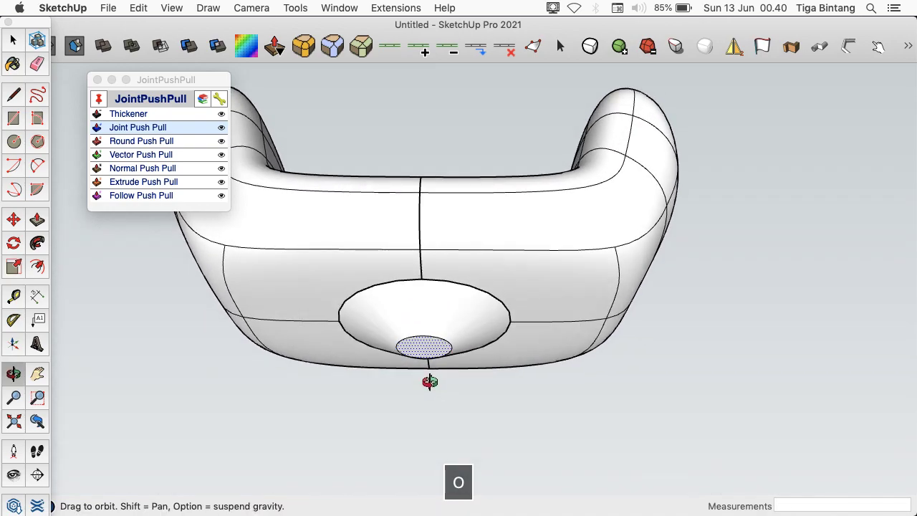
key("p")
mouse_move(428, 349)
left_mouse_down()
mouse_move(432, 378)
mouse_move(429, 360)
left_mouse_up()
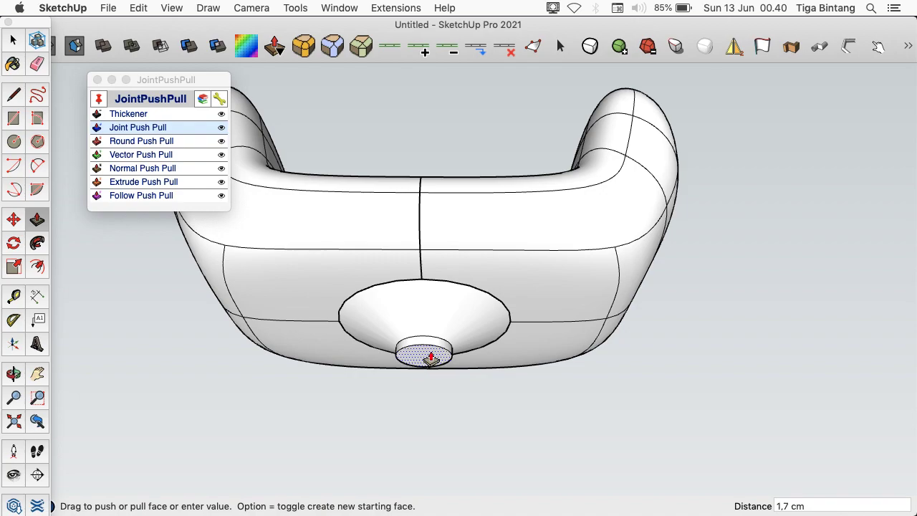
left_click_drag(431, 358, 441, 446)
Extend the post downward with a narrow band and a long segment below it
left_click_drag(427, 447, 444, 291)
key("o")
key("p")
left_click_drag(440, 260, 442, 375)
key("o")
scroll(442, 375, "down", 4)
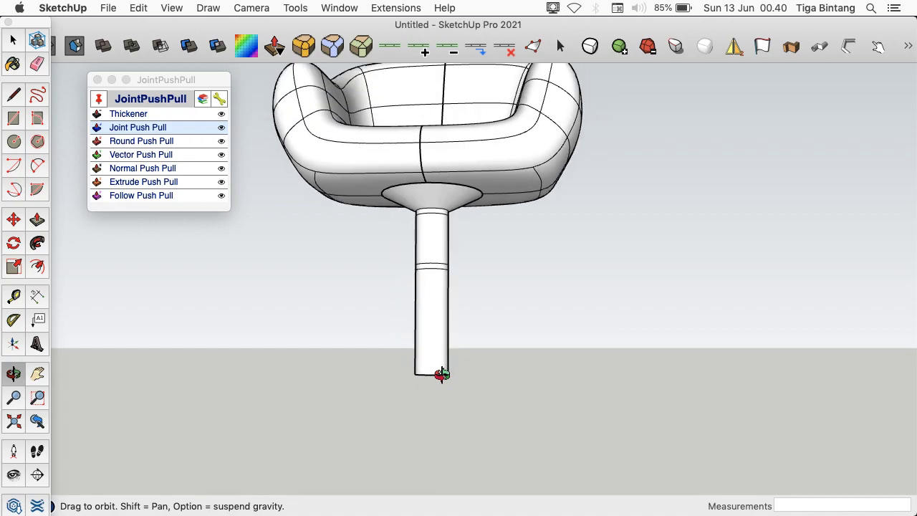
Add another short band at the post's lower end and pull a new segment about 27.4 cm long below it
scroll(442, 374, "down", 3)
key("p")
left_click_drag(440, 373, 420, 355)
key("o")
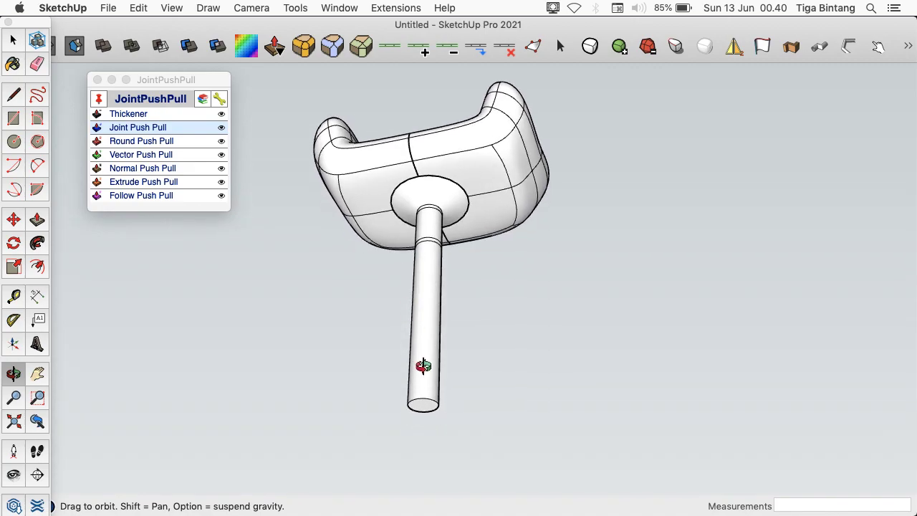
key("p")
left_click_drag(428, 412, 434, 461)
key("o")
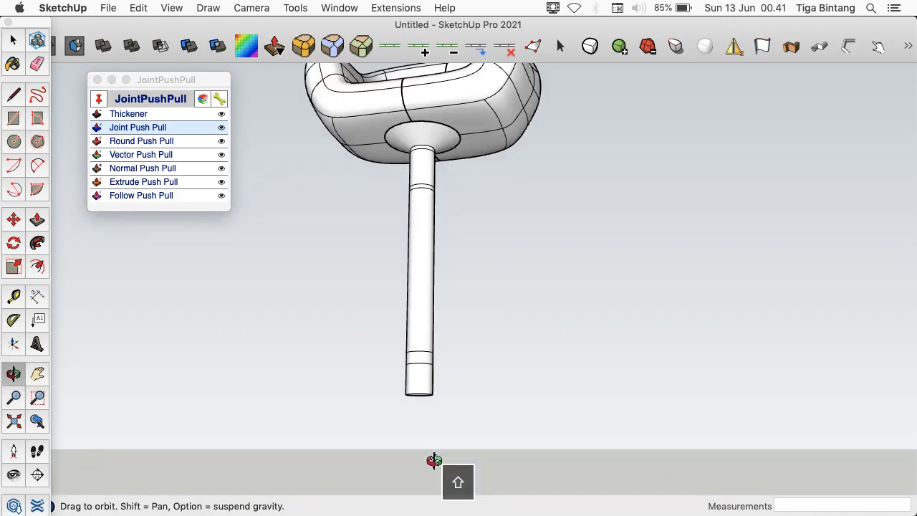
scroll(434, 461, "down", 4)
key("Escape")
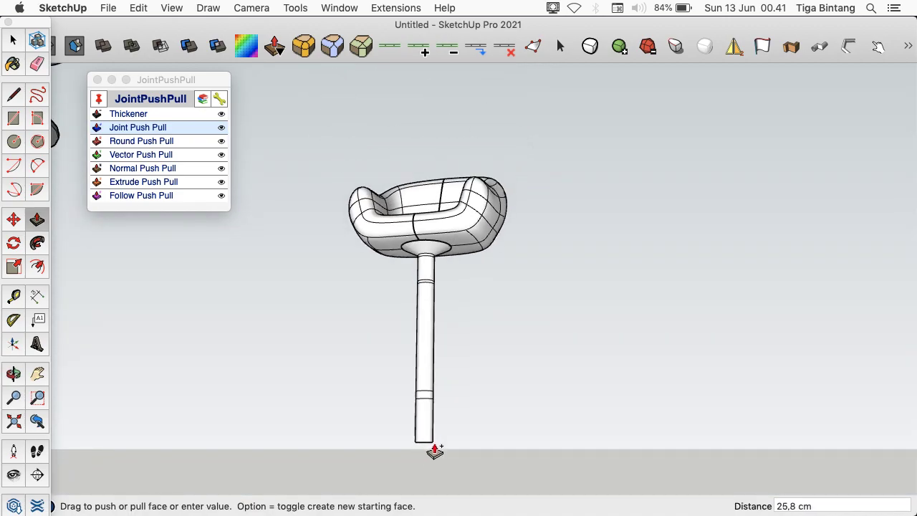
left_click(434, 453)
key("o")
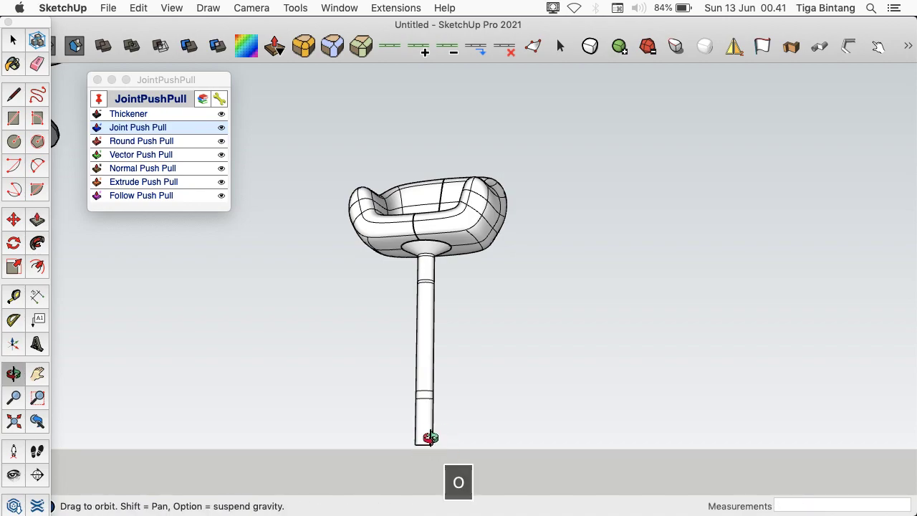
Pull the post's lower end face into a band about 2.8 cm long and a second one about 4.3 cm long
scroll(430, 438, "up", 3)
left_click_drag(430, 438, 411, 314)
key("Escape")
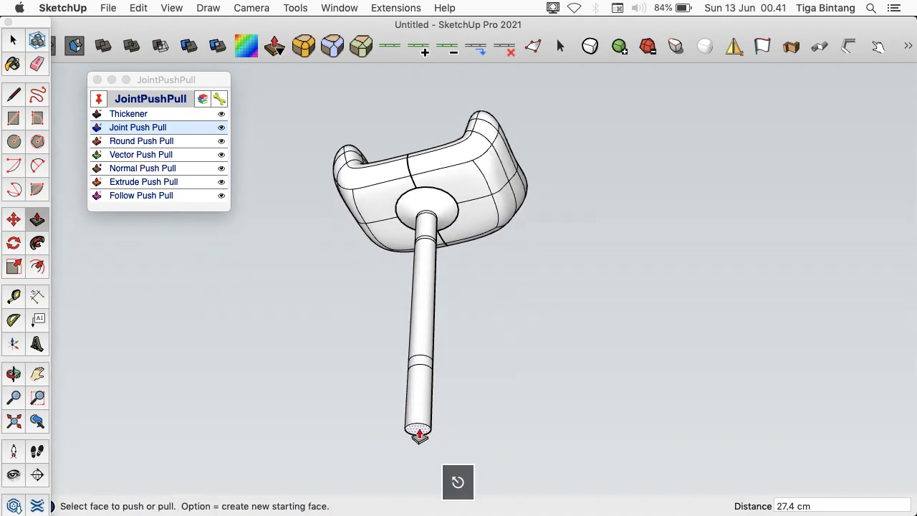
left_click(418, 431)
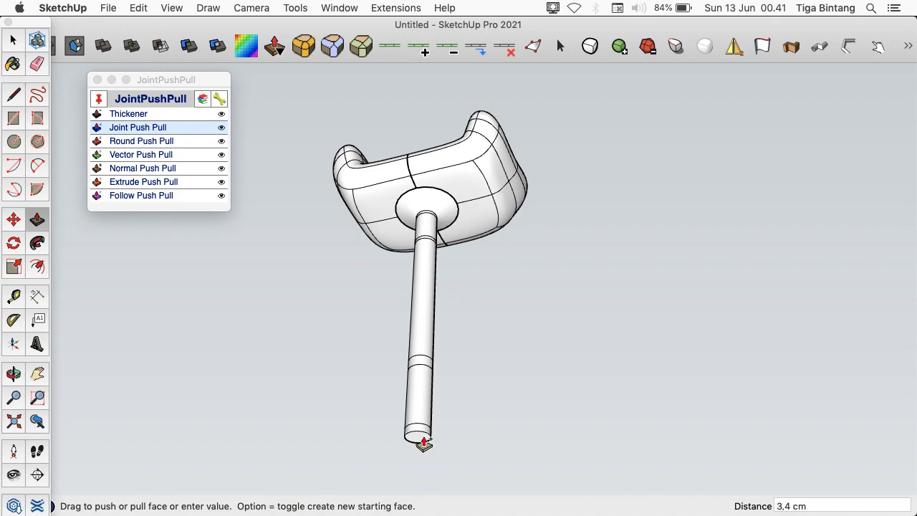
left_click(424, 442)
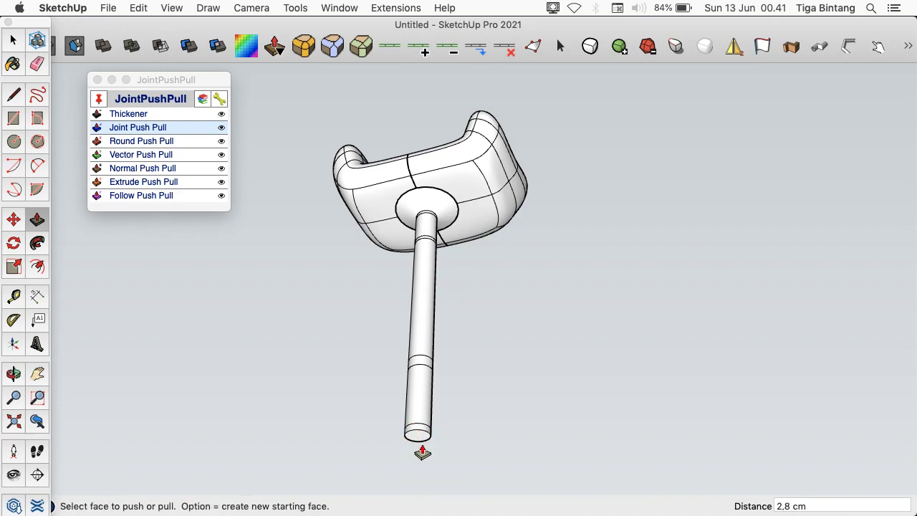
left_click(422, 444)
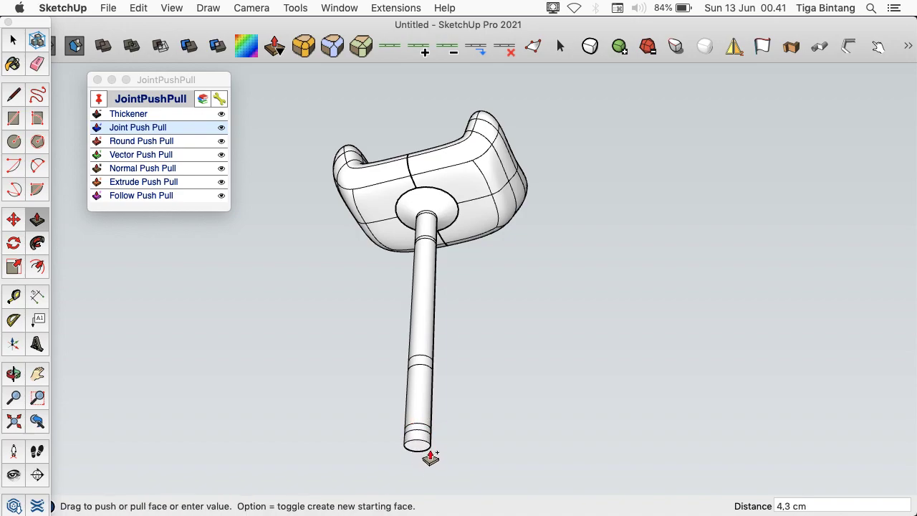
left_click(430, 457)
Scale the post's bottom end face about its centre by a factor of 6 to flare it into a base
key("space")
left_click(421, 444)
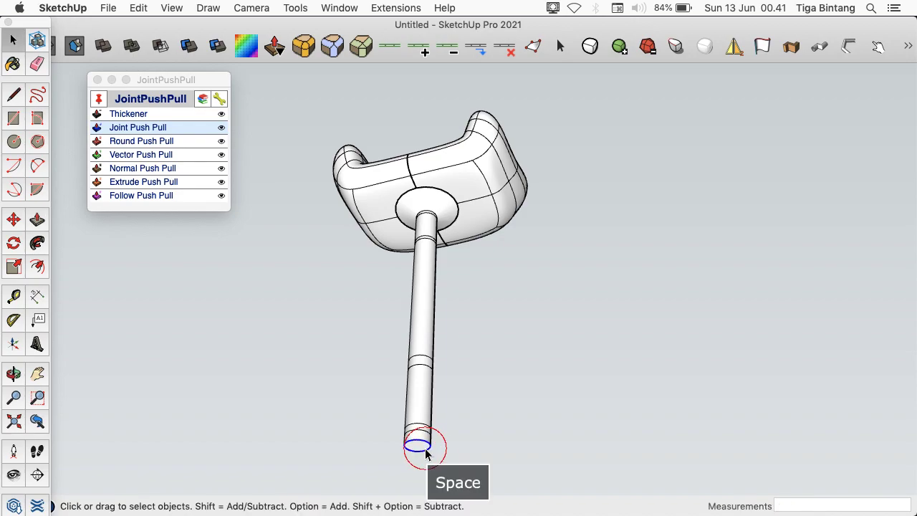
key("s")
left_click_drag(432, 438, 477, 406)
key("alt")
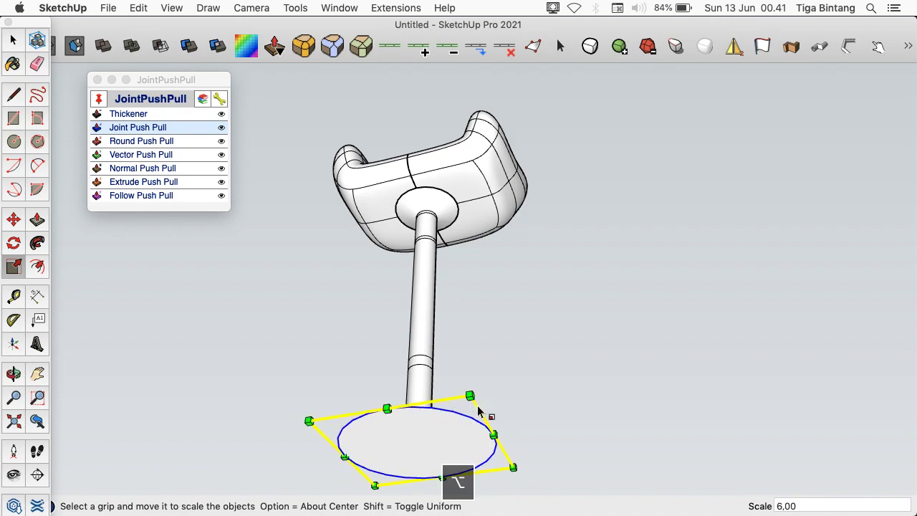
Pull the enlarged base face down about 3.0 cm to give the disc an edge
key("p")
left_click(451, 440)
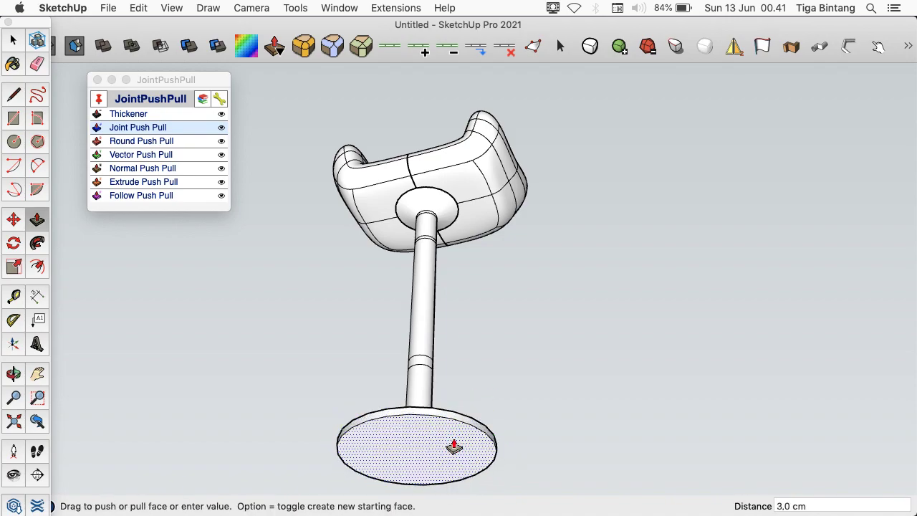
left_click(453, 446)
Thin the short upper post segment below the seat cone by offsetting its side face about -1.8 cm with Thickener
key("o")
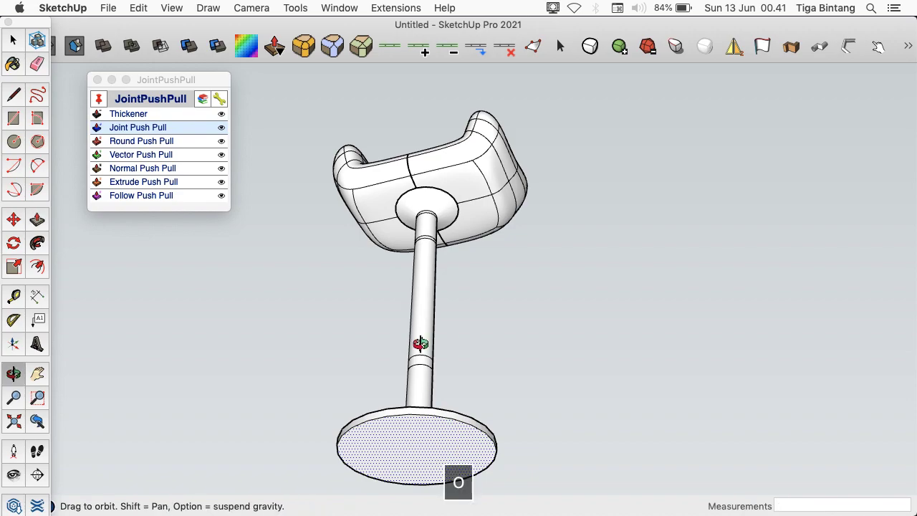
left_click_drag(420, 344, 380, 333)
scroll(381, 335, "down", 2)
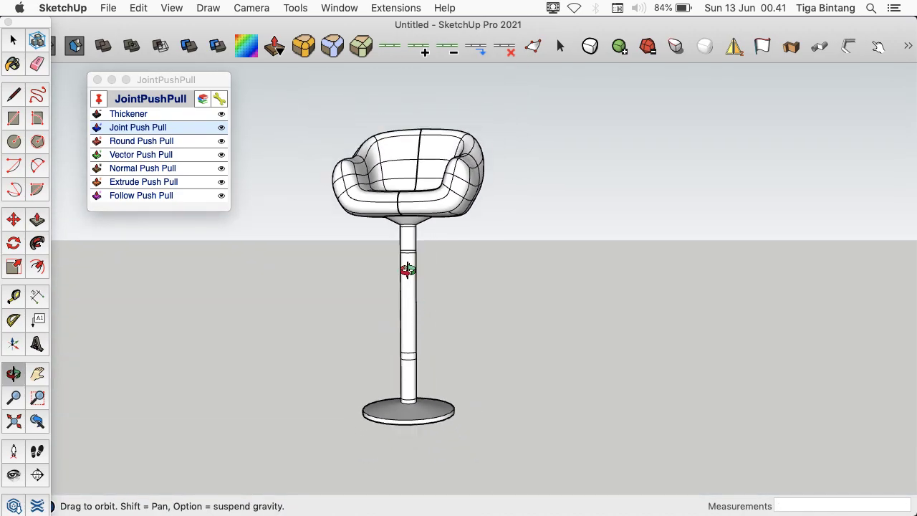
scroll(408, 270, "up", 5)
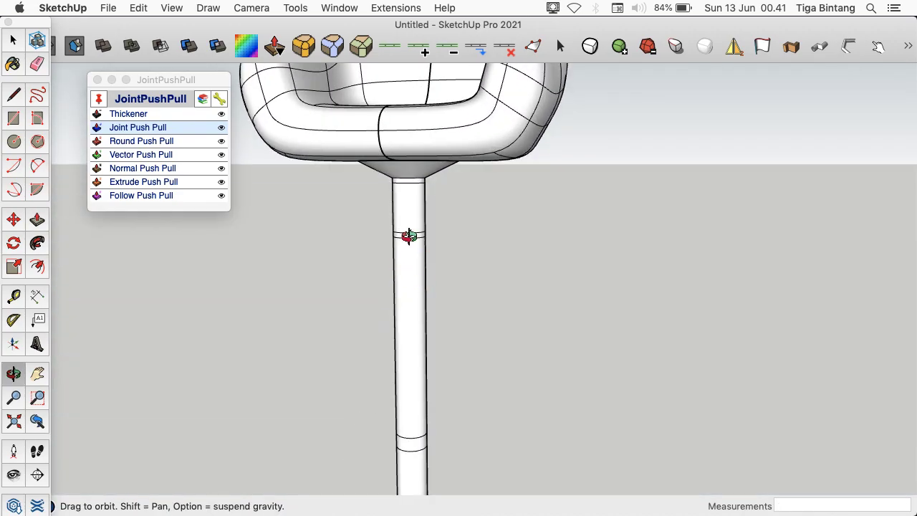
scroll(409, 236, "up", 3)
key("space")
left_click(410, 203)
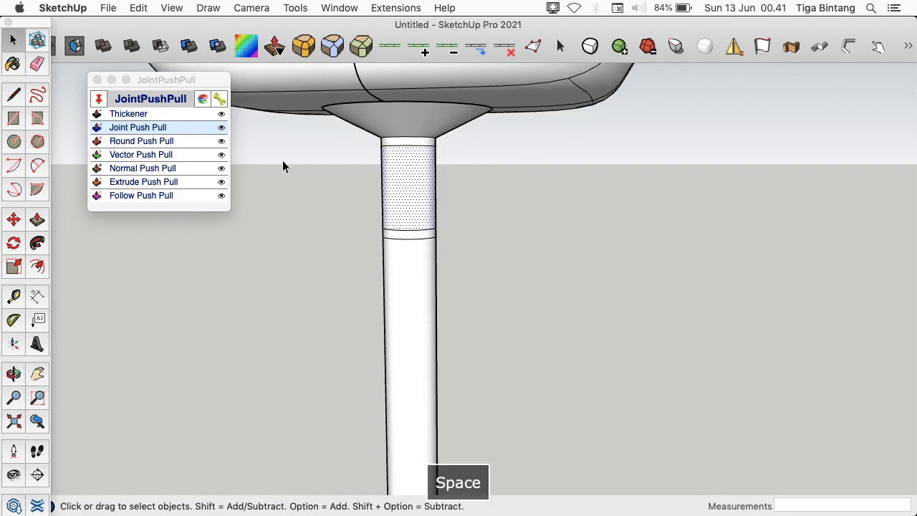
left_click(177, 117)
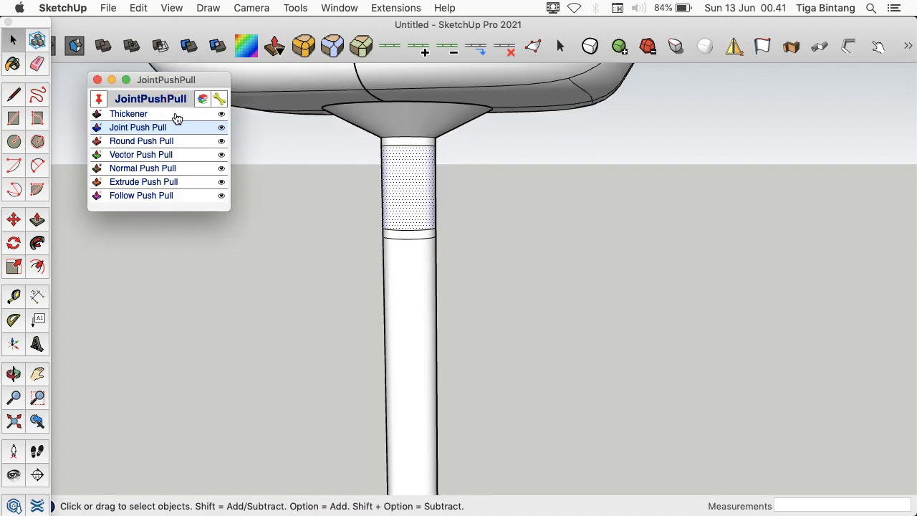
left_click(421, 176)
left_click(417, 174)
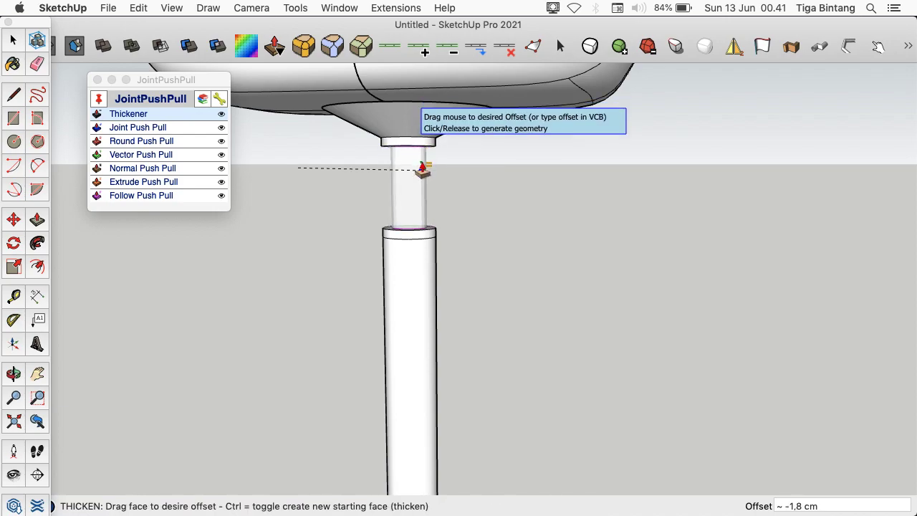
left_click(423, 170)
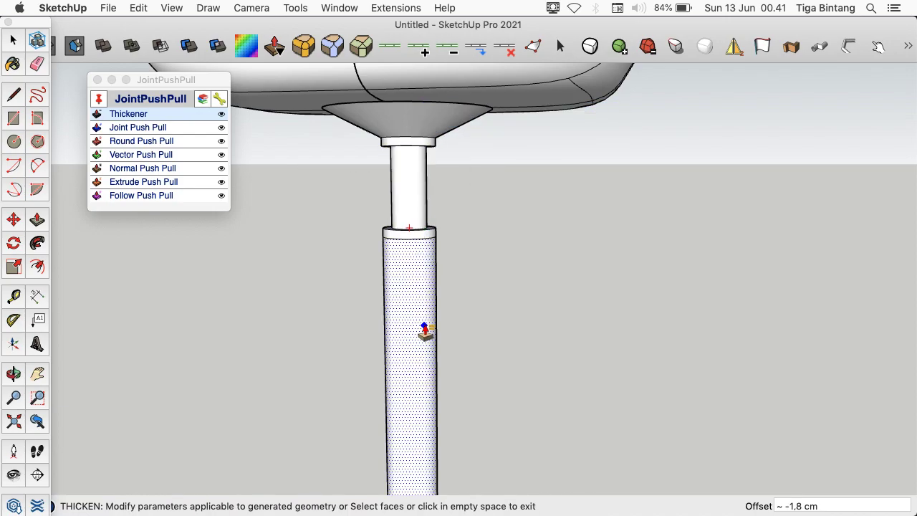
Thicken the short band low on the post outward about 28.9 cm into a wide disc
key("o")
left_click_drag(423, 271, 421, 105, "shift")
scroll(406, 387, "down", 5)
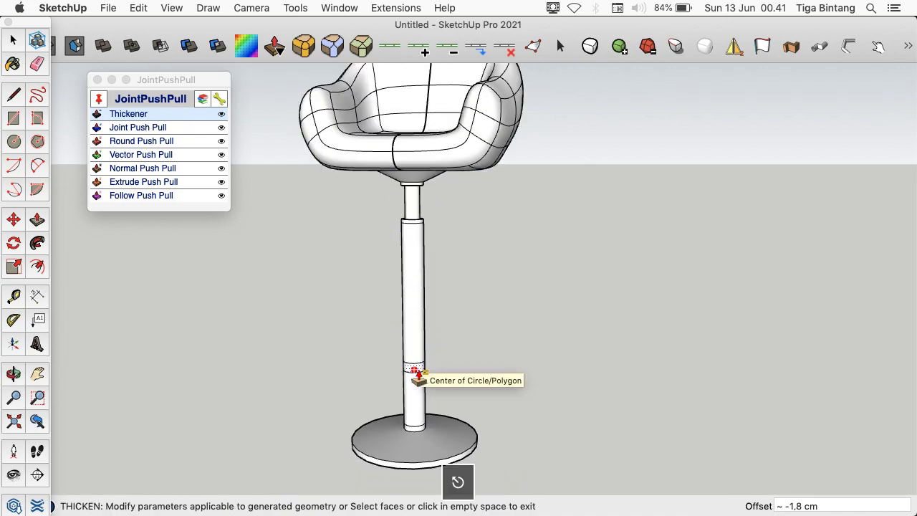
left_click(419, 374)
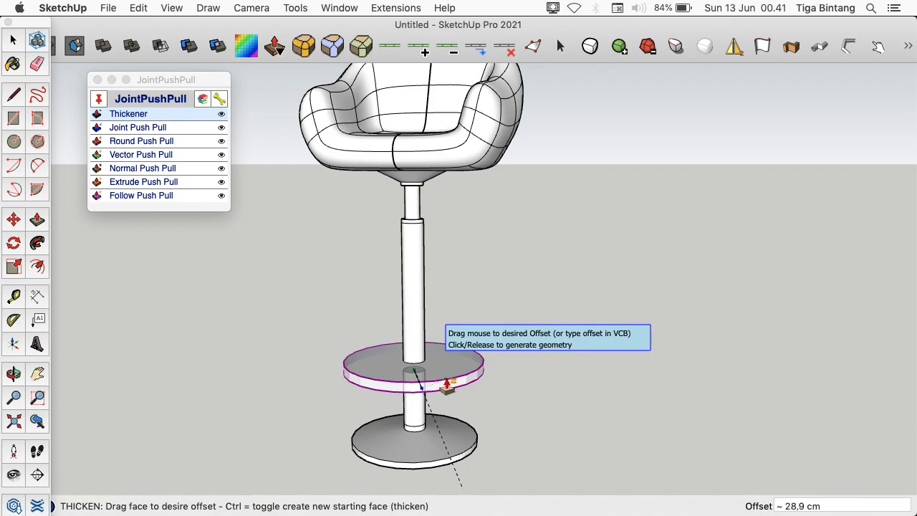
left_click(446, 385)
Offset the upper disc's top edge inward to outline a ring around the post
key("space")
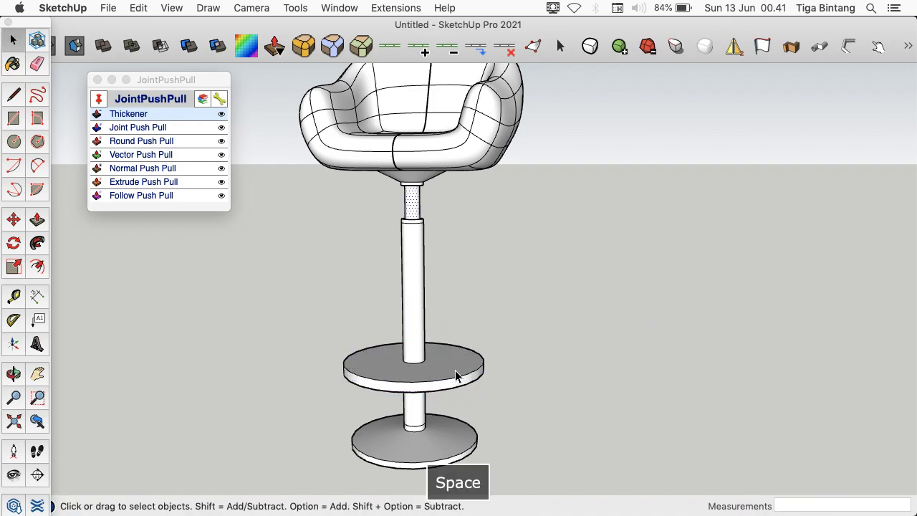
scroll(471, 374, "up", 4)
left_click(492, 356)
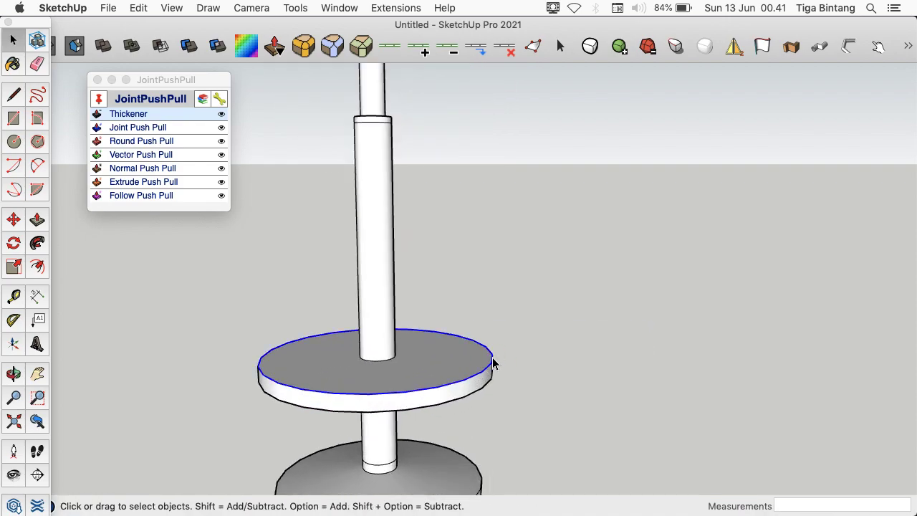
key("f")
left_click(492, 358)
left_click(470, 354)
Extrude the disc's inner face about -4.7 cm with Extrude Push Pull and delete the remaining face to open the ring
key("space")
left_click(432, 360)
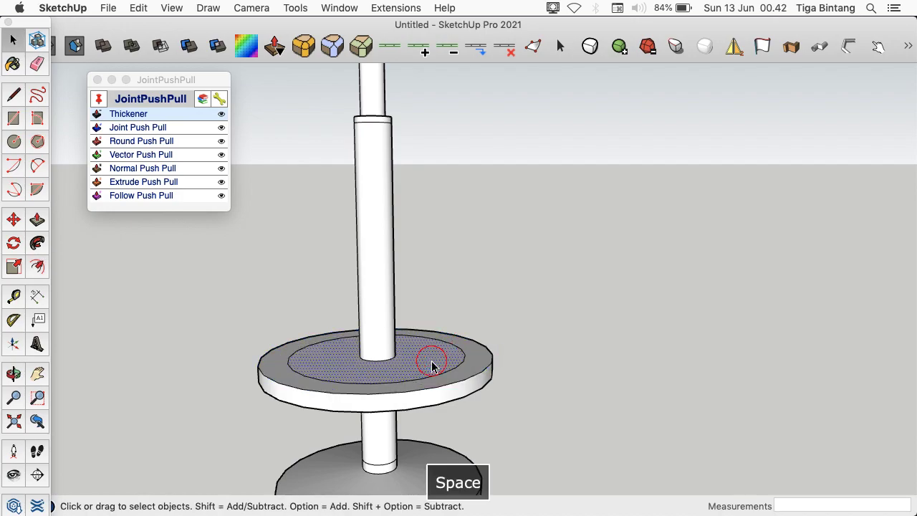
left_click(187, 183)
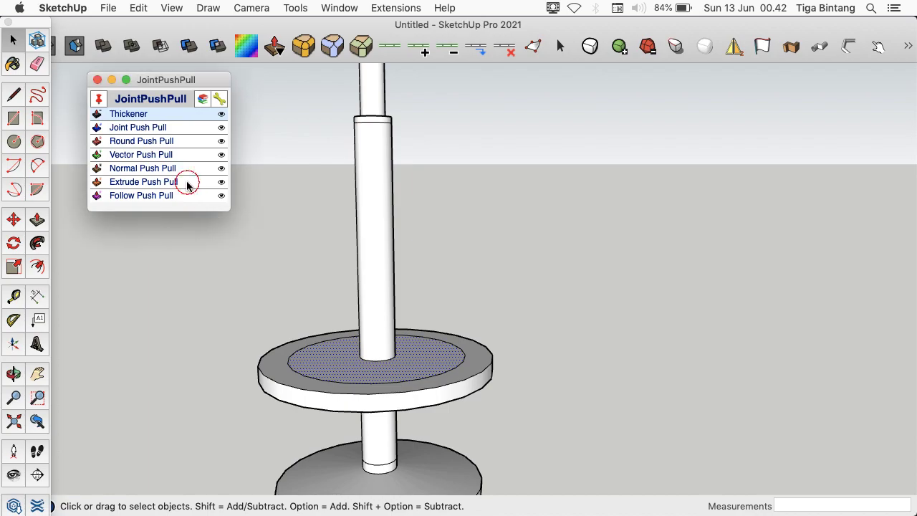
left_click(432, 349)
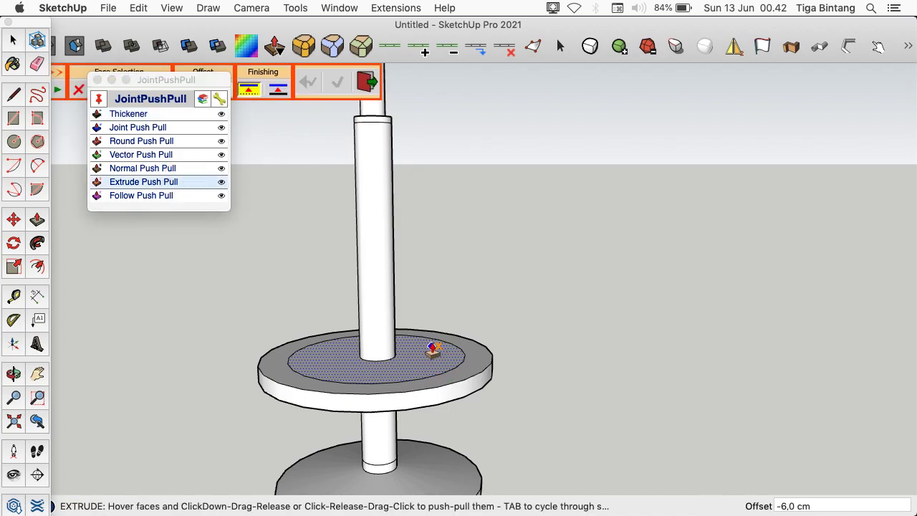
left_click(480, 390)
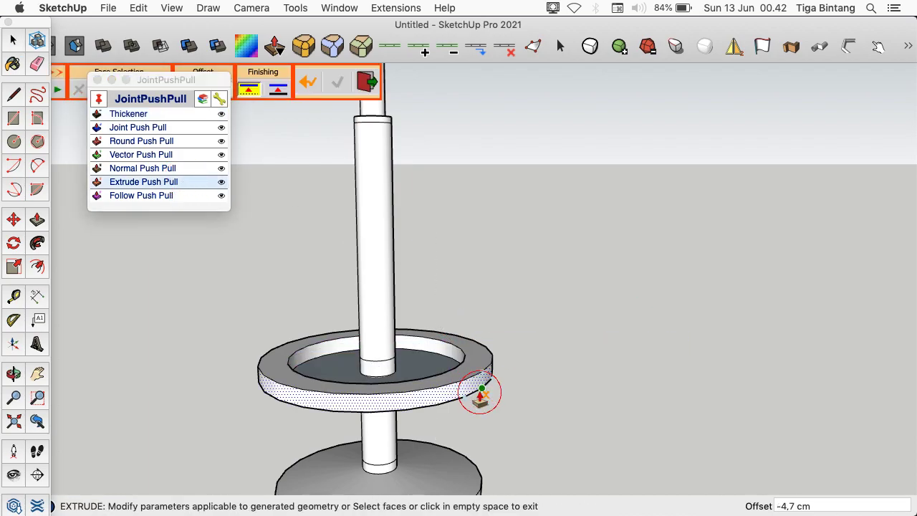
key("space")
key("BackSpace")
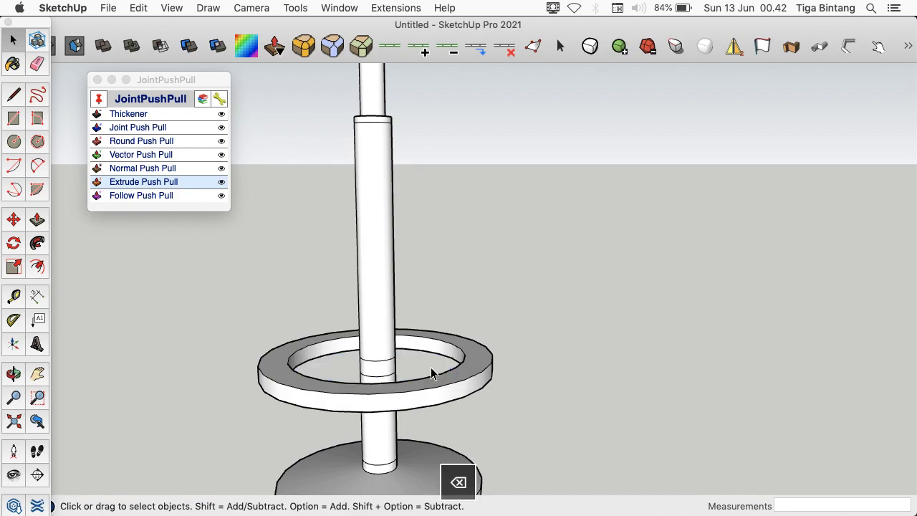
Group the footrest ring, and group the post together with its base separately
key("o")
left_click_drag(430, 367, 459, 381)
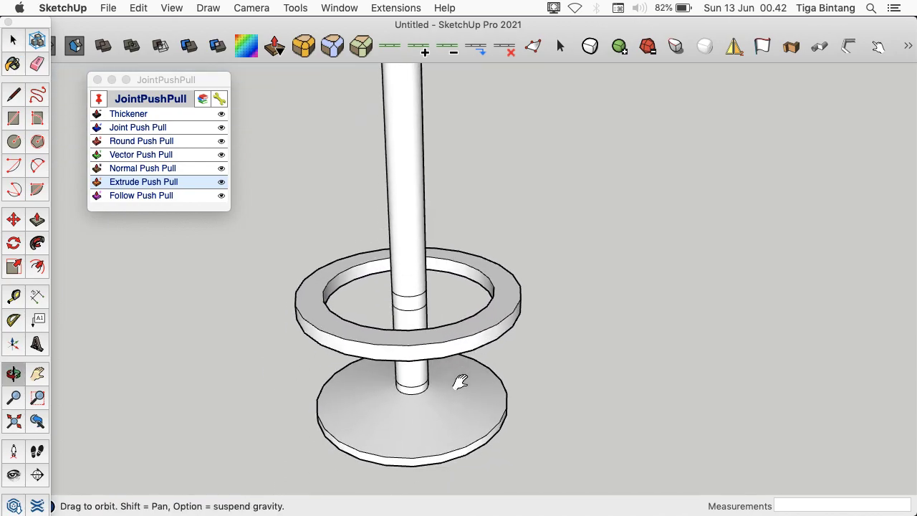
key("space")
triple_click(501, 317)
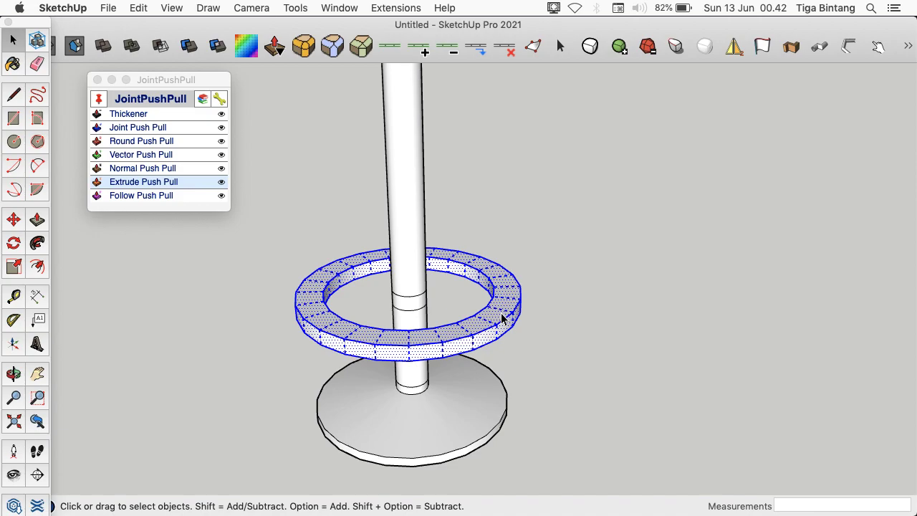
right_click(501, 317)
left_click(605, 352)
triple_click(460, 420)
right_click(460, 420)
left_click(575, 339)
Draw a line about 50.5 cm long across the ring's opening between opposite points of its inner edge
key("o")
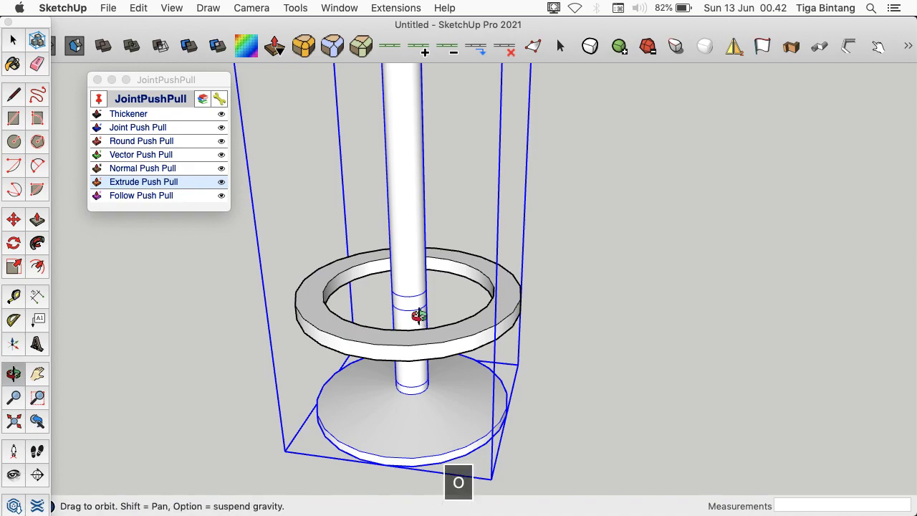
scroll(419, 316, "down", 5)
left_click_drag(419, 316, 500, 309)
scroll(417, 310, "up", 3)
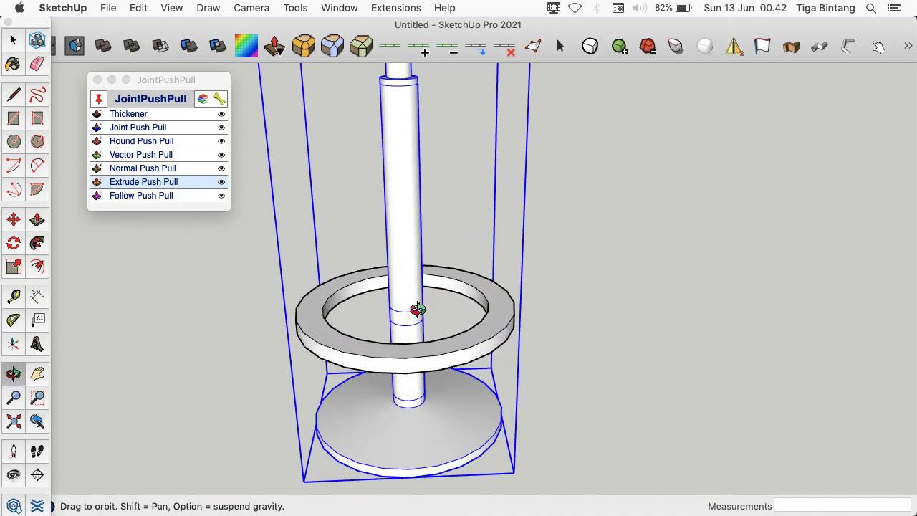
left_click_drag(416, 309, 402, 329)
key("space")
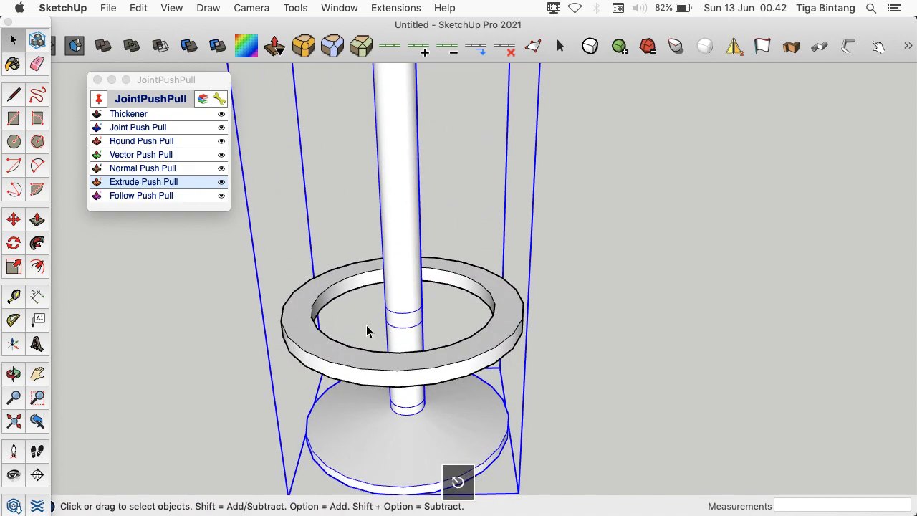
left_click(365, 325)
key("l")
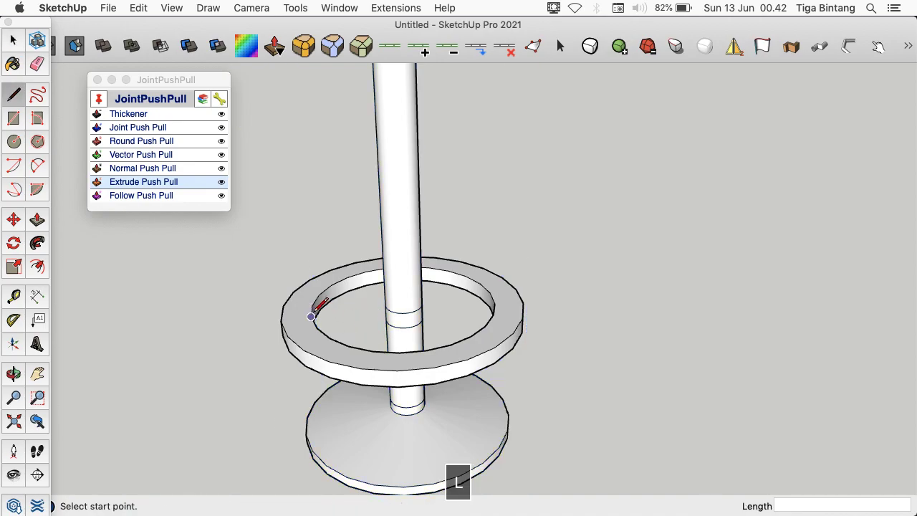
left_click(311, 316)
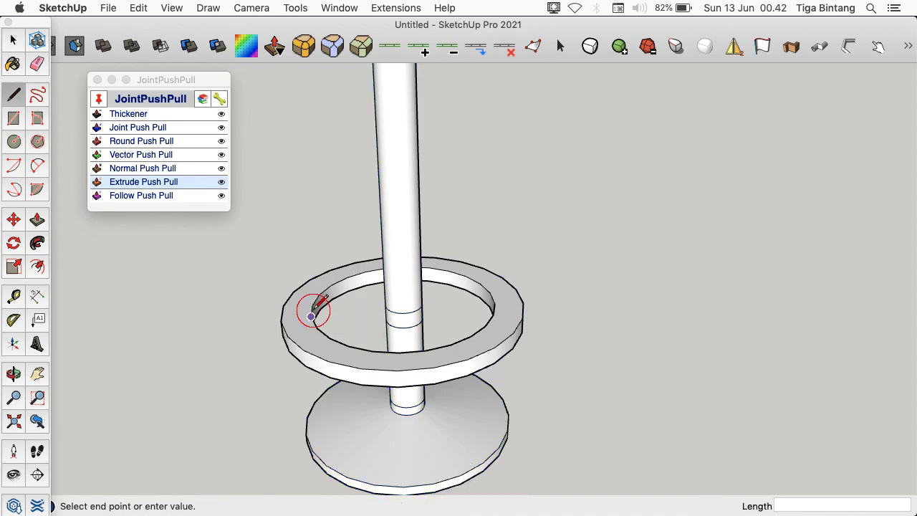
left_click(493, 315)
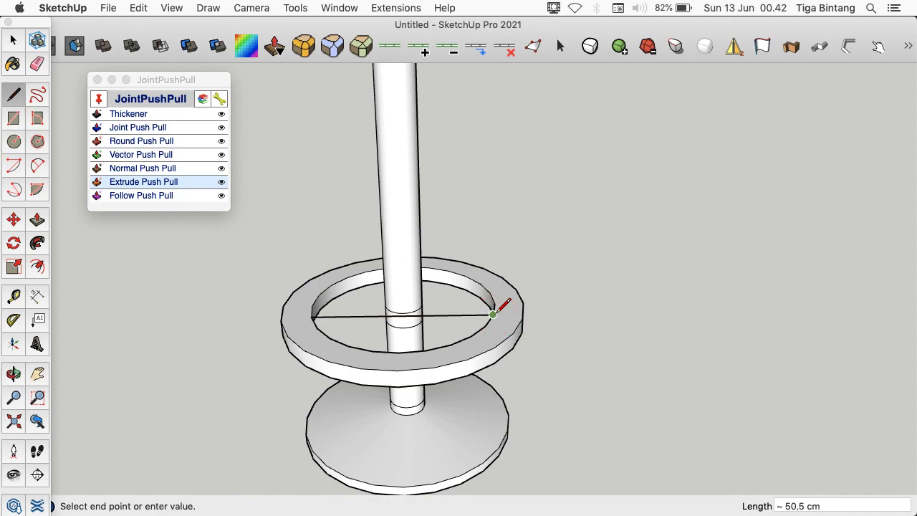
Delete the line drawn across the ring's opening
key("o")
left_click_drag(501, 319, 847, 362)
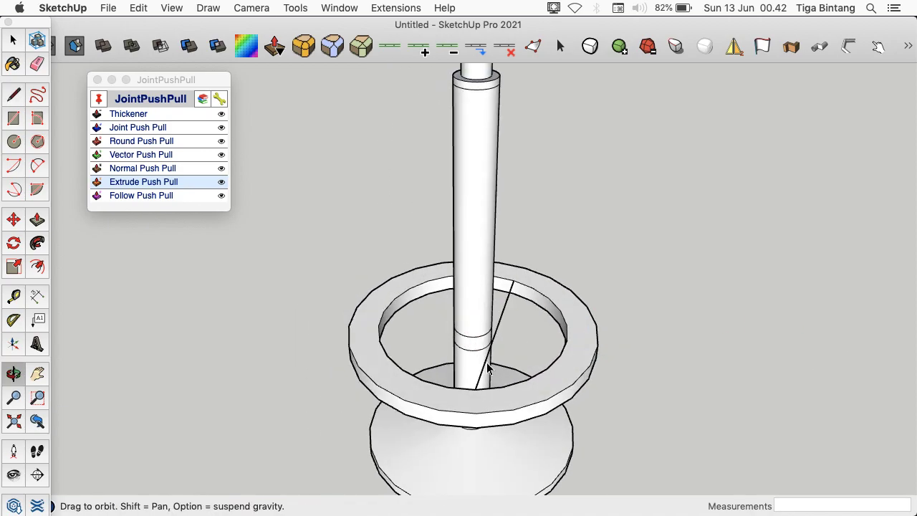
key("space")
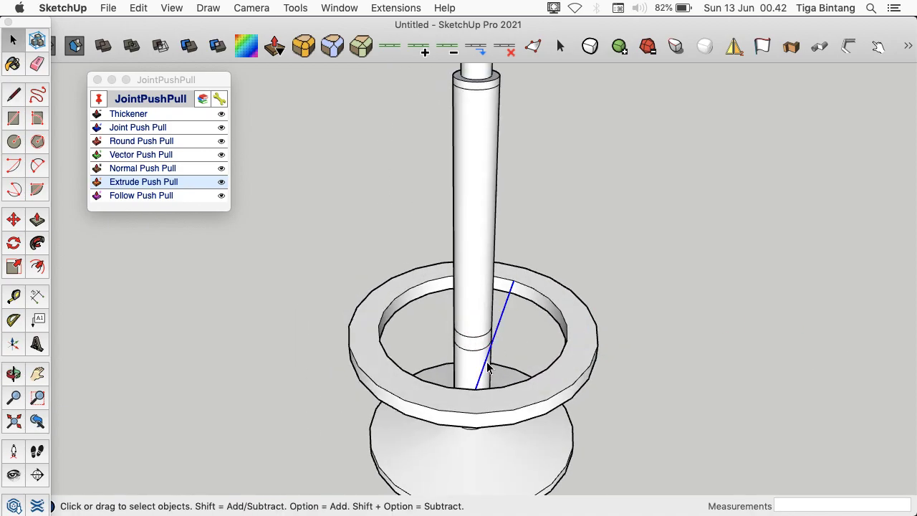
key("BackSpace")
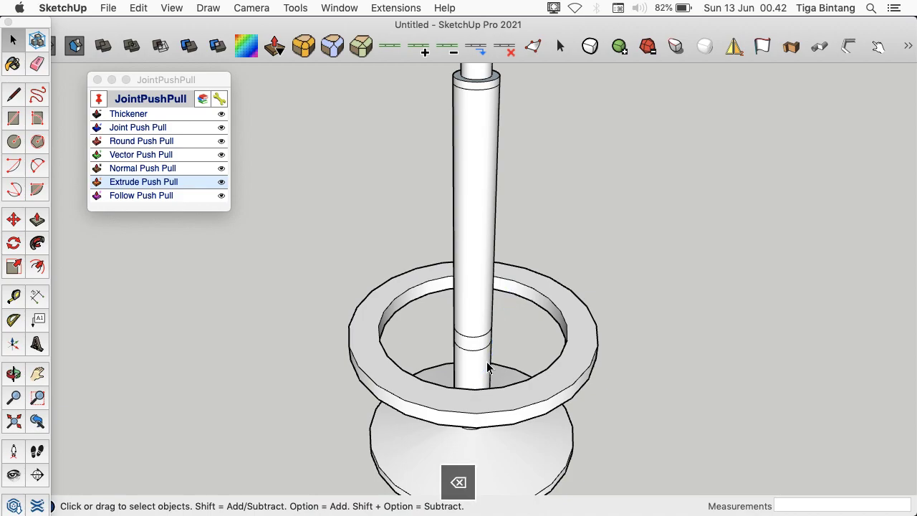
Draw two crossing lines between opposite points of the footrest ring's inner edge, the first about 52.2 cm long
key("l")
left_click(448, 387)
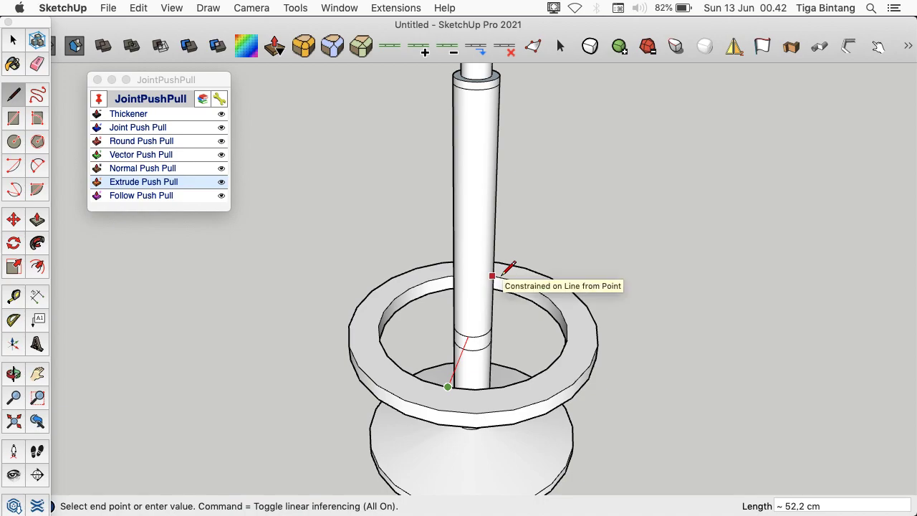
key("o")
left_click_drag(499, 275, 491, 277)
key("Escape")
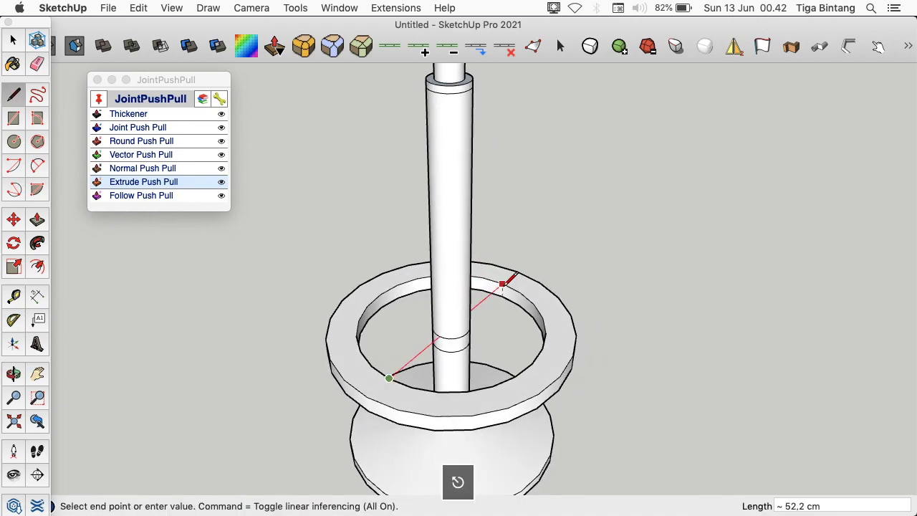
left_click(502, 283)
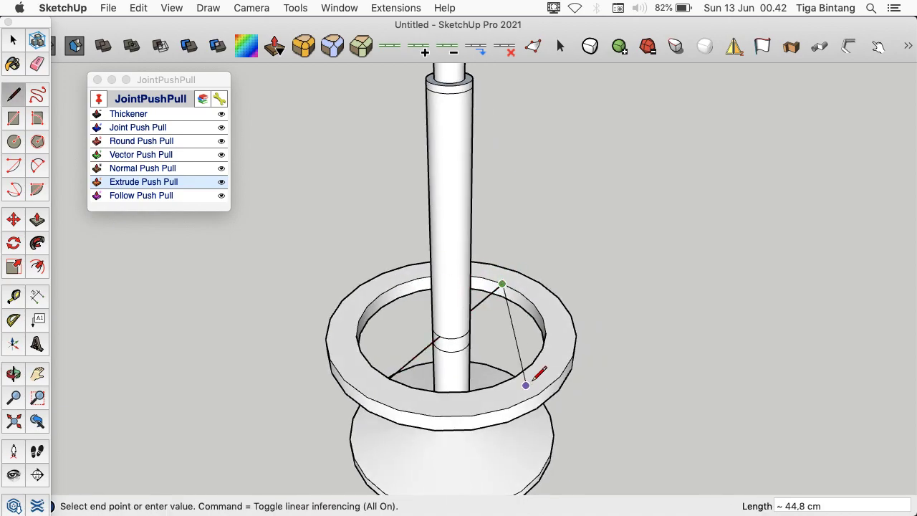
key("Escape")
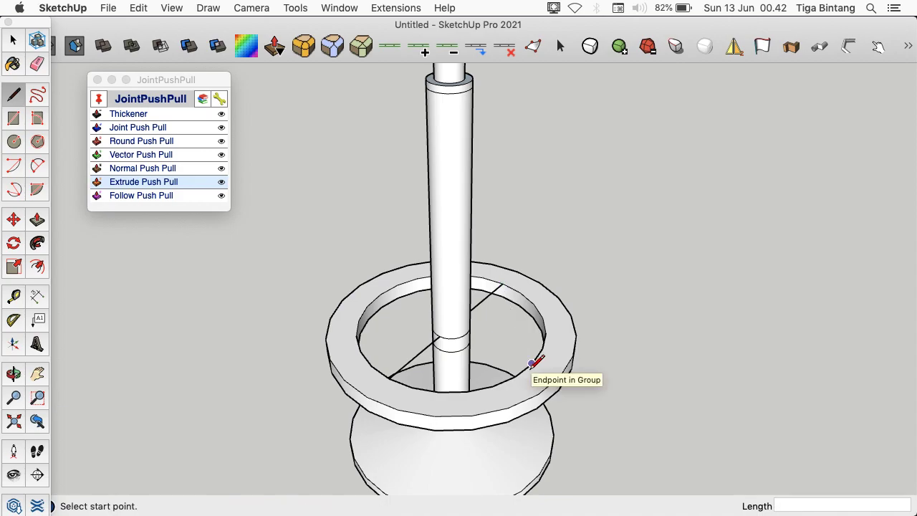
left_click(530, 363)
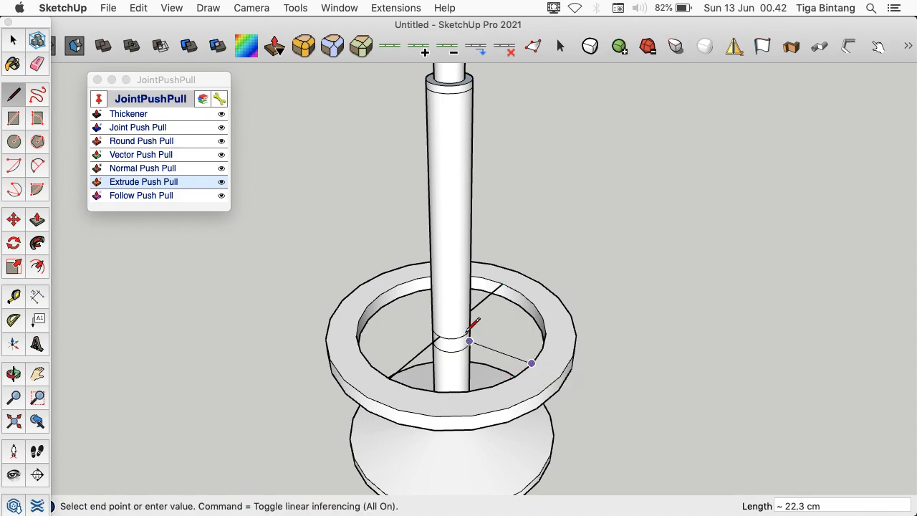
left_click(380, 293)
Convert the crossing lines into grouped tubes with a 5.0 cm diameter, precision 10 and the material named Material
key("o")
left_click_drag(380, 296, 152, 233)
left_click_drag(263, 233, 270, 361)
key("space")
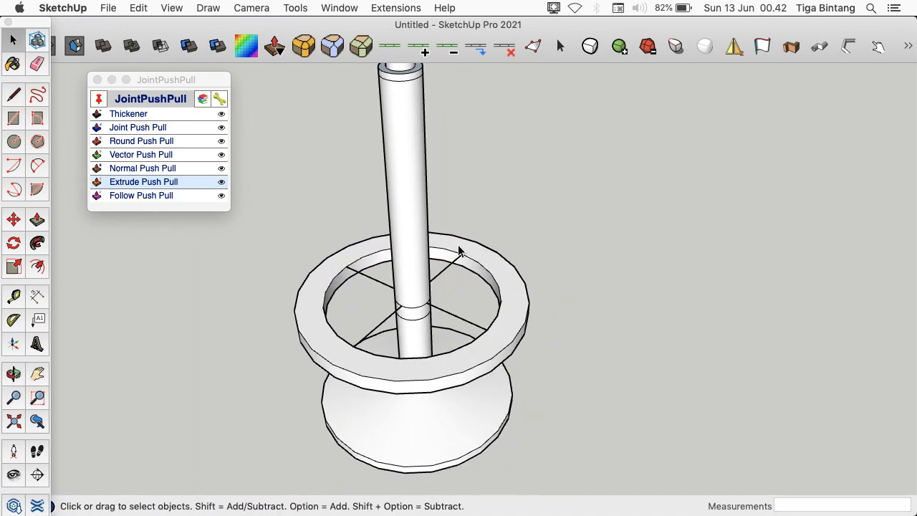
left_click_drag(289, 222, 537, 357)
left_click(848, 47)
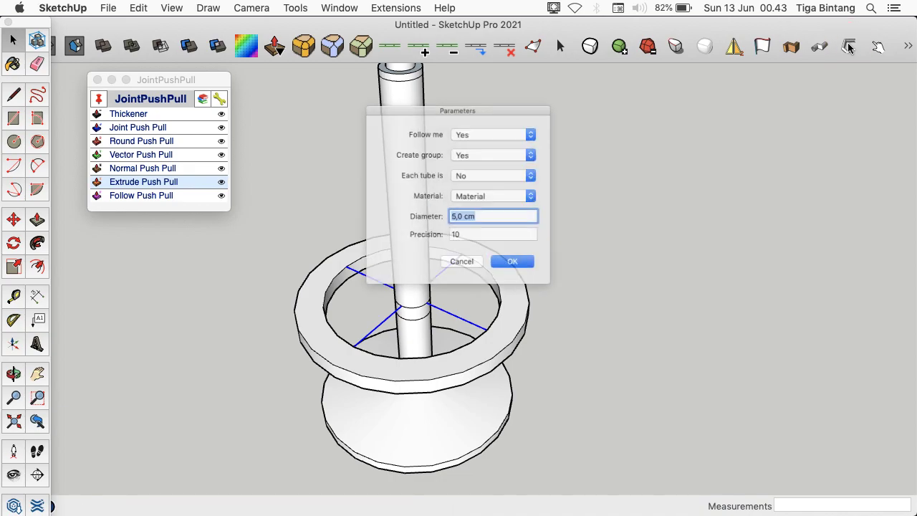
left_click(545, 194)
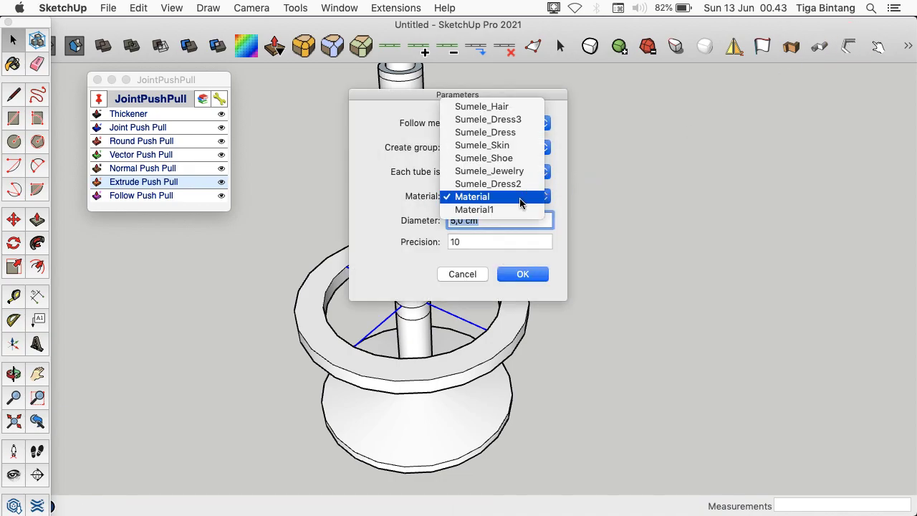
left_click(530, 199)
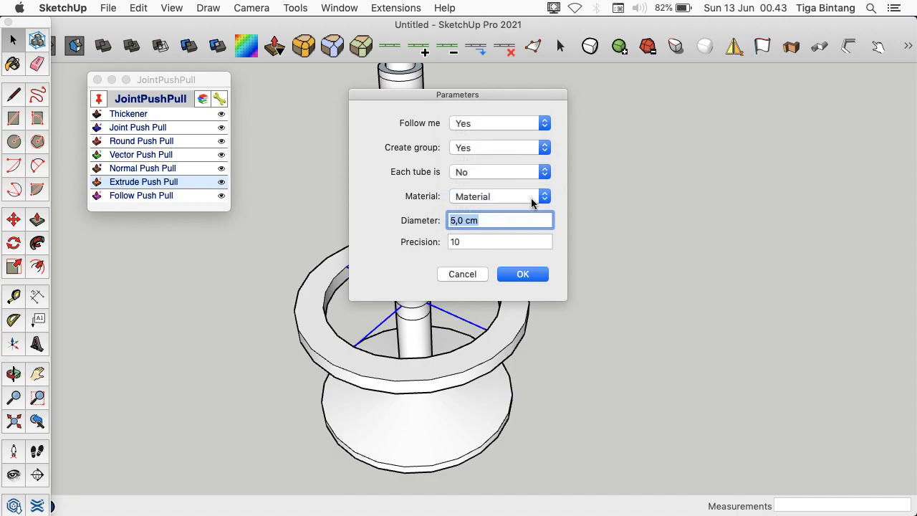
left_click(526, 223)
left_click(543, 273)
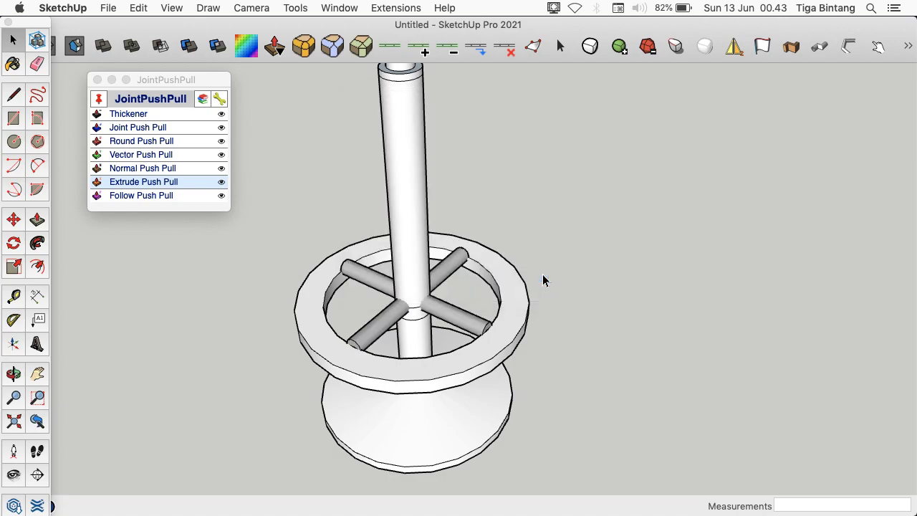
Move the group of tube spokes down about 2.4 cm inside the footrest ring
scroll(475, 337, "up", 4)
left_click(469, 327)
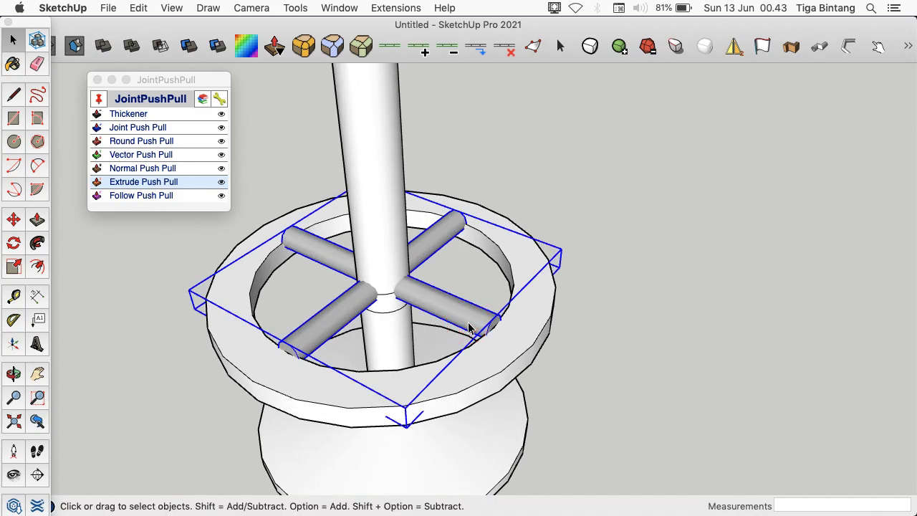
key("m")
left_click(674, 243)
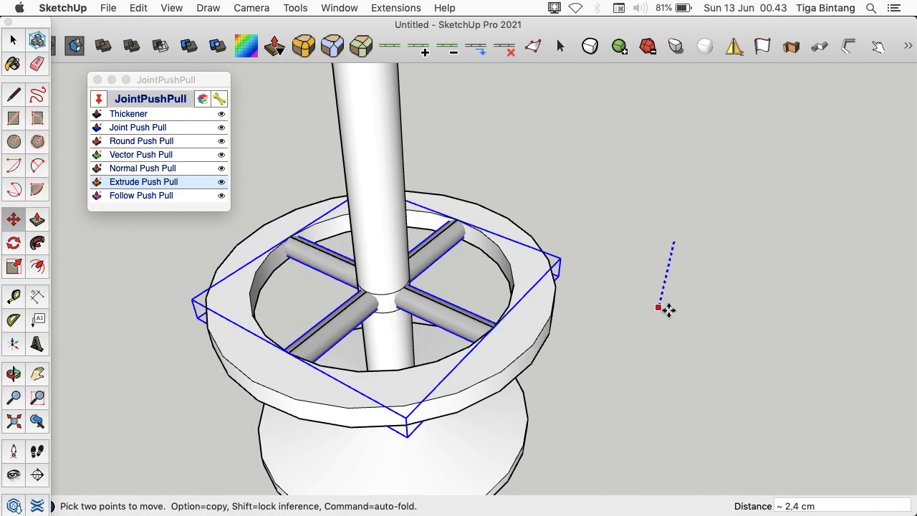
left_click(668, 310)
key("space")
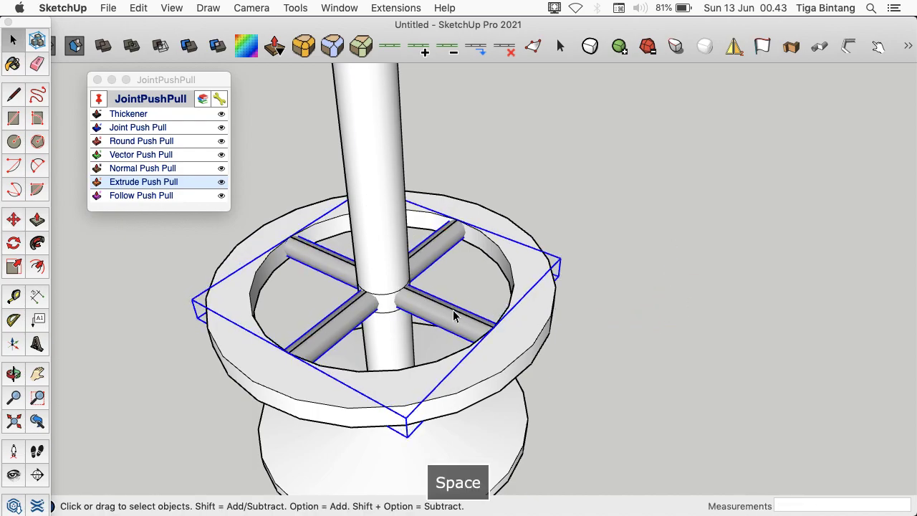
left_click(452, 309)
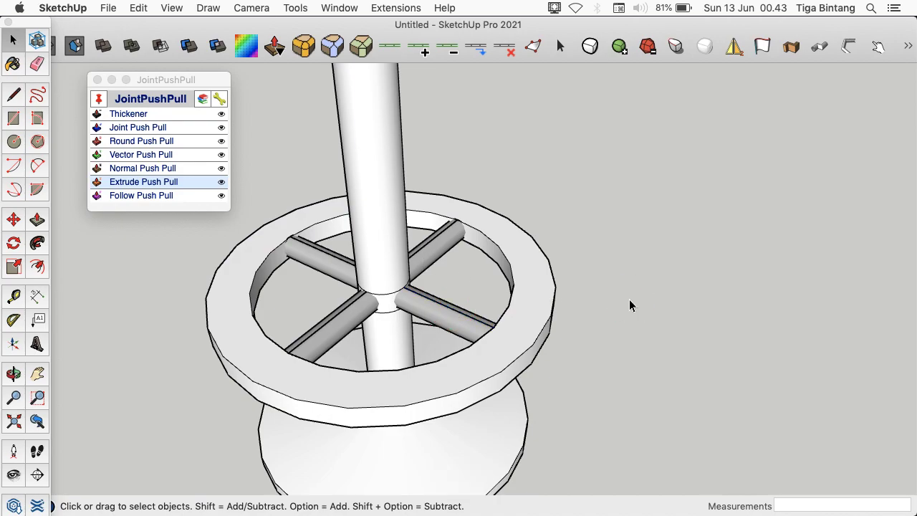
Smooth the footrest ring group by applying SUbD subdivision to it
scroll(426, 419, "down", 5)
key("o")
left_click_drag(428, 419, 485, 421)
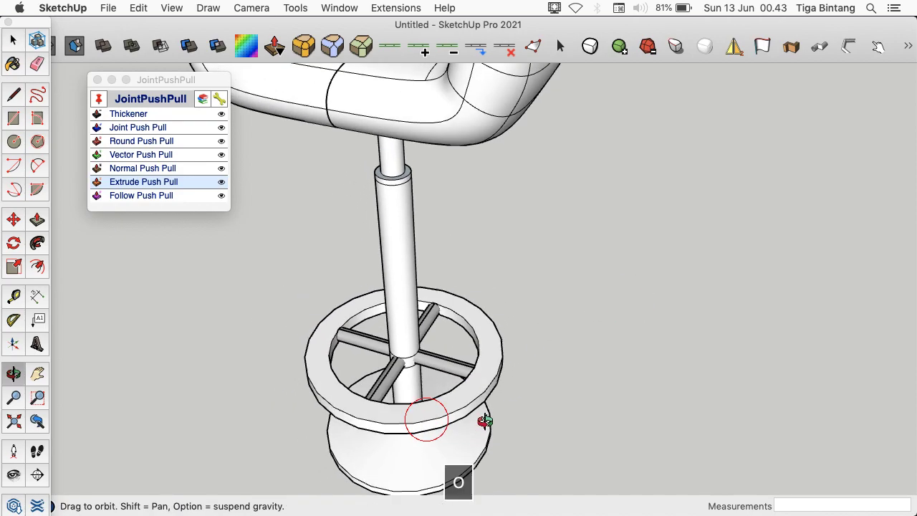
key("space")
left_click(477, 398)
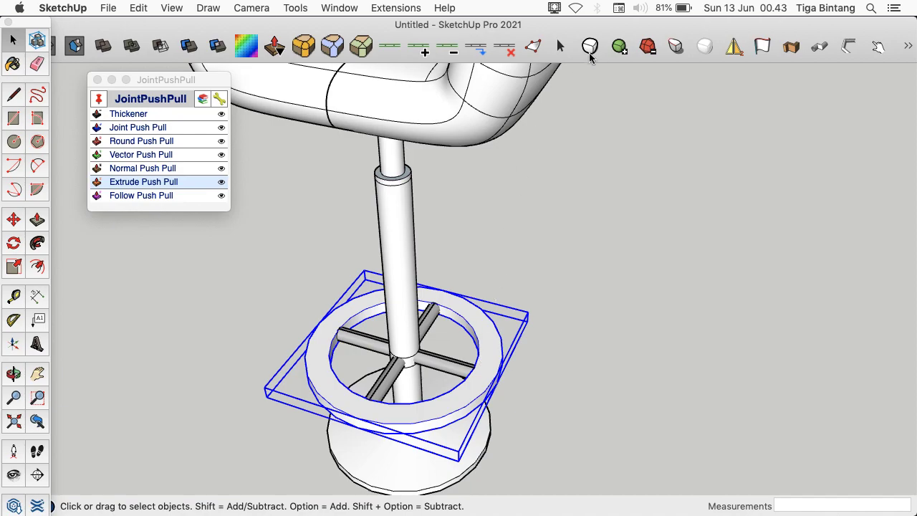
left_click(546, 236)
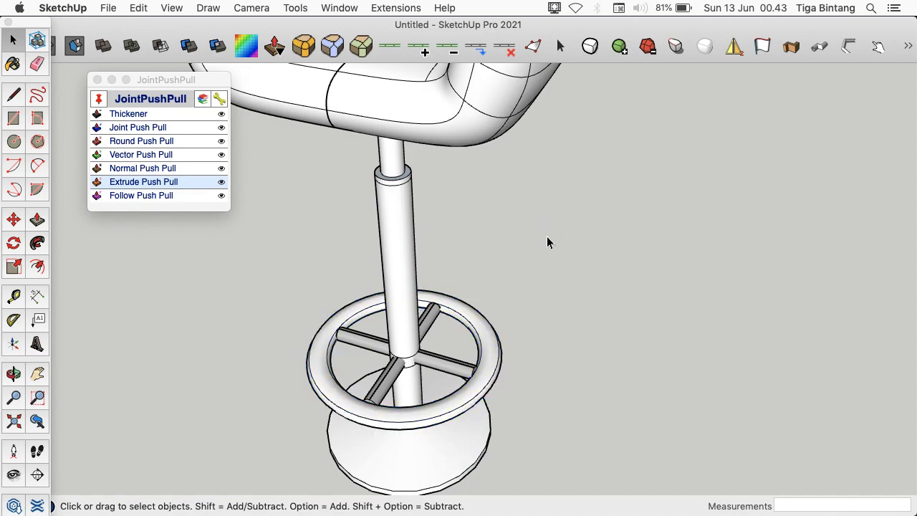
Paint both halves of the seat shell with the Tungsten colour
scroll(546, 236, "down", 3)
key("o")
left_click_drag(439, 264, 483, 161)
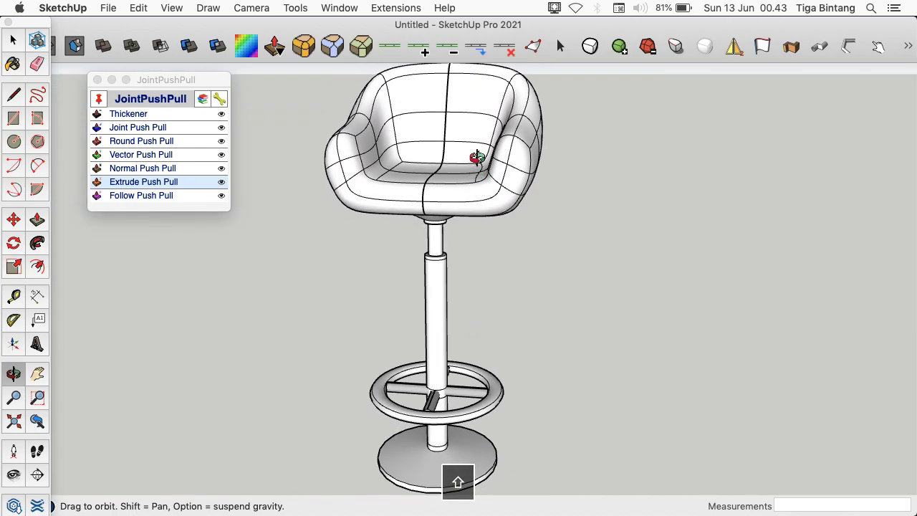
key("space")
left_click(490, 167)
key("b")
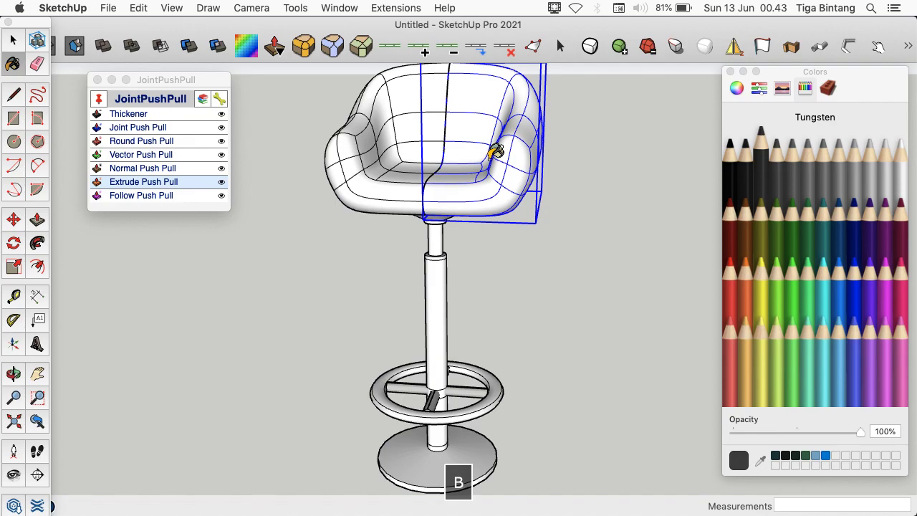
left_click(488, 176)
left_click(394, 169)
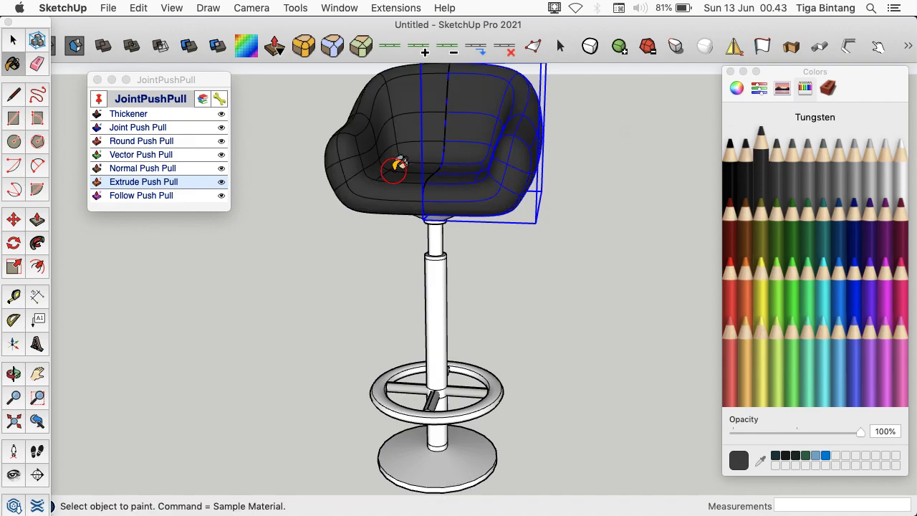
Paint the footrest ring with the Aluminum colour and clear the selection
left_click(842, 158)
left_click(486, 402)
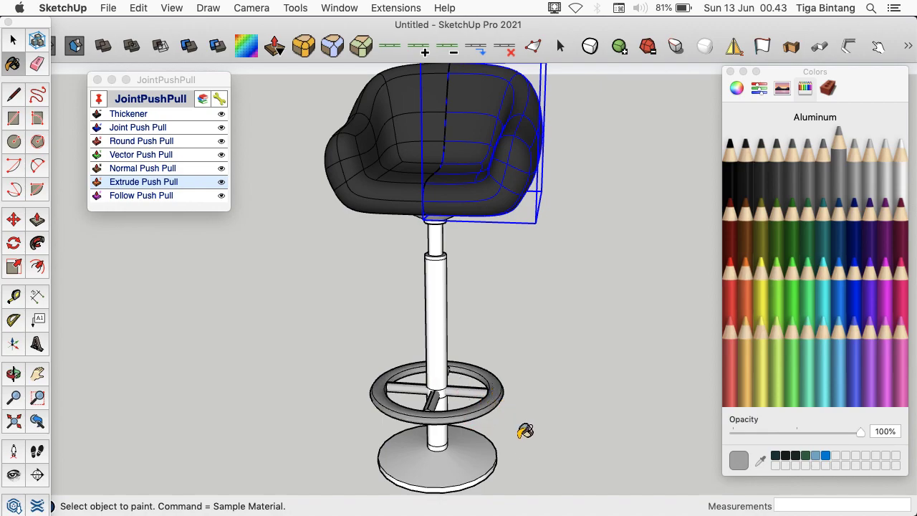
key("space")
left_click(509, 445)
middle_click_drag(510, 444, 511, 452)
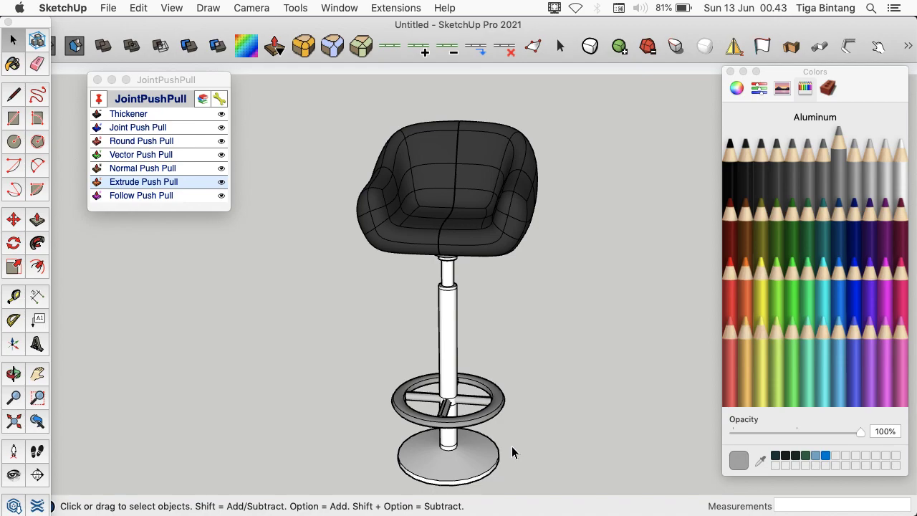
Select the seat, post, base, footrest ring and spokes of the stool and combine them into one group
key("o")
left_click_drag(510, 443, 465, 429, "shift")
scroll(429, 417, "down", 3)
key("space")
left_click_drag(323, 129, 552, 462)
right_click(482, 289)
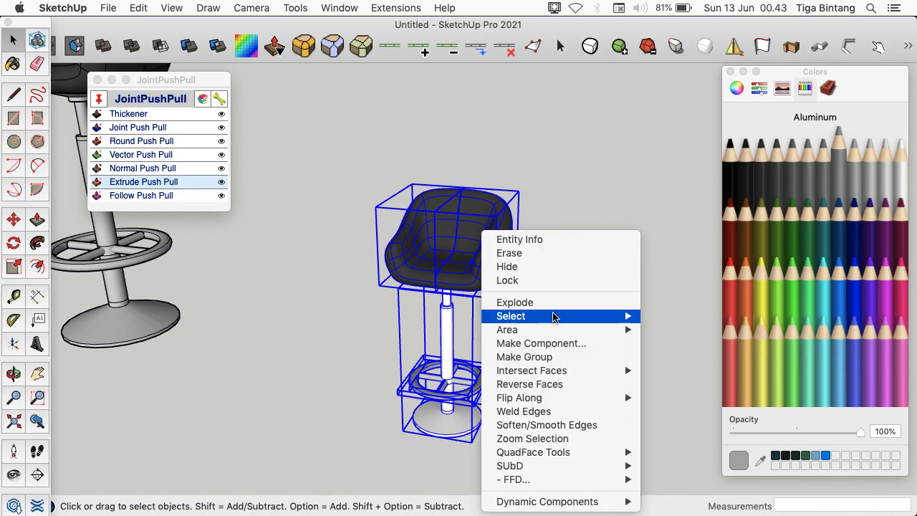
key("Escape")
scroll(469, 325, "down", 4)
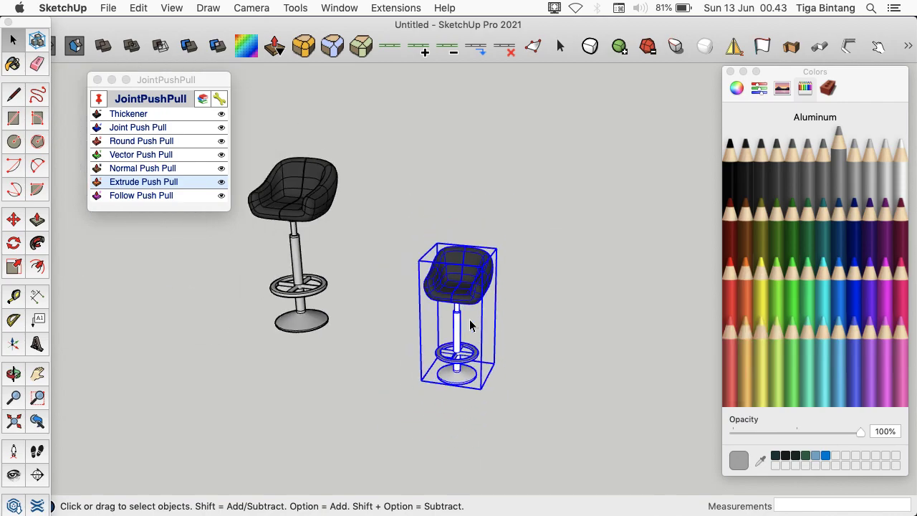
Turn on shadows and raise the grouped stool about 152.9 cm to the base level of the other stool
left_click(172, 8)
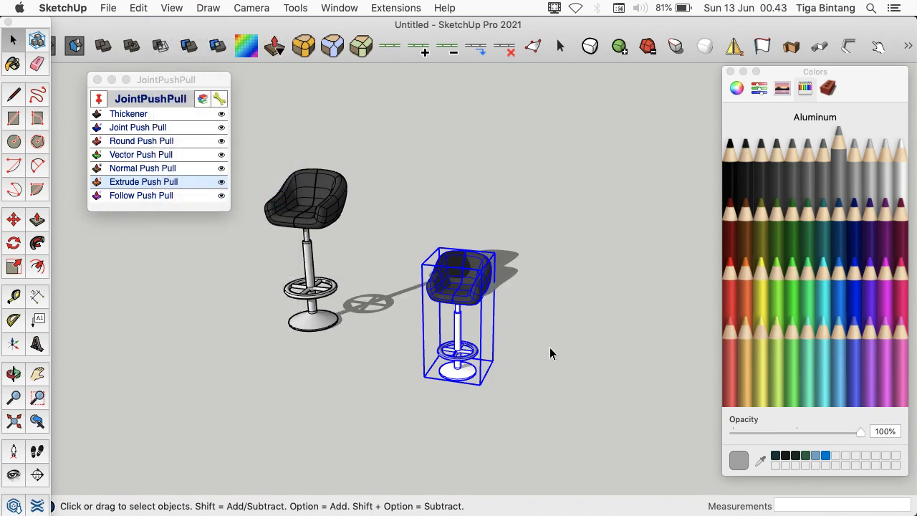
key("m")
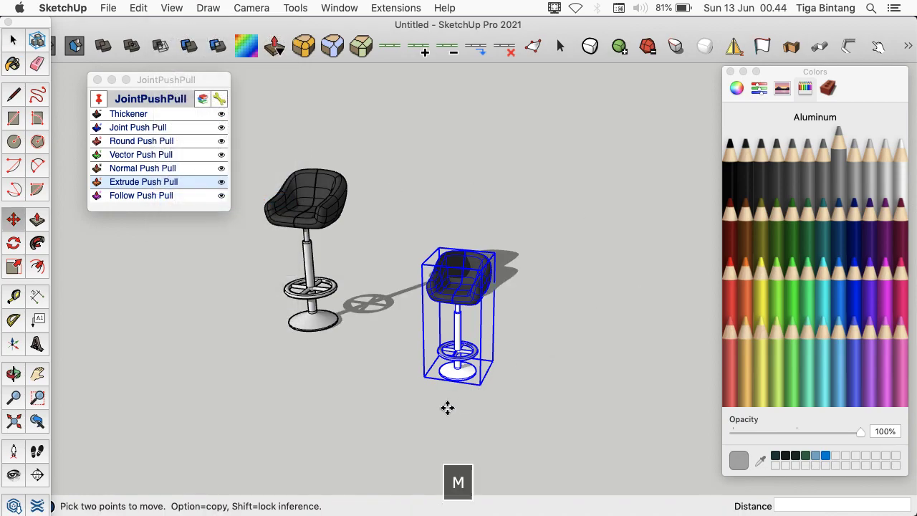
left_click(457, 380)
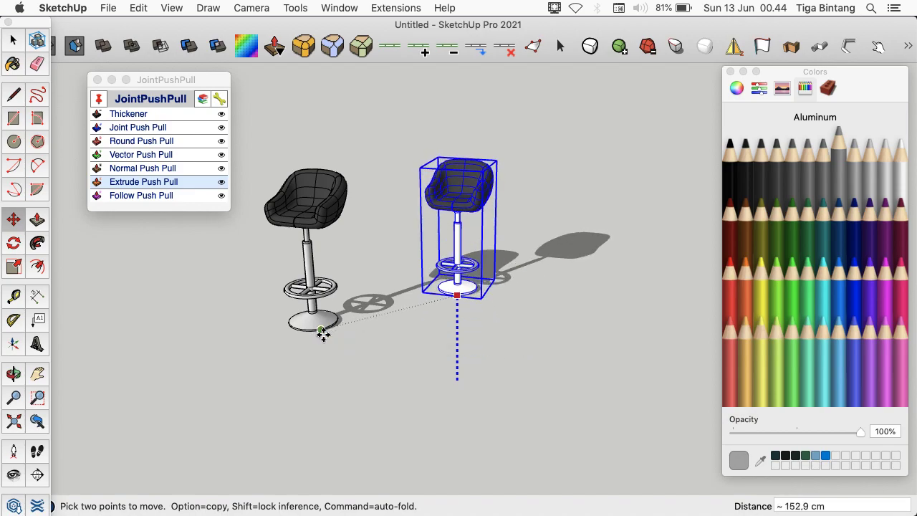
left_click(323, 331)
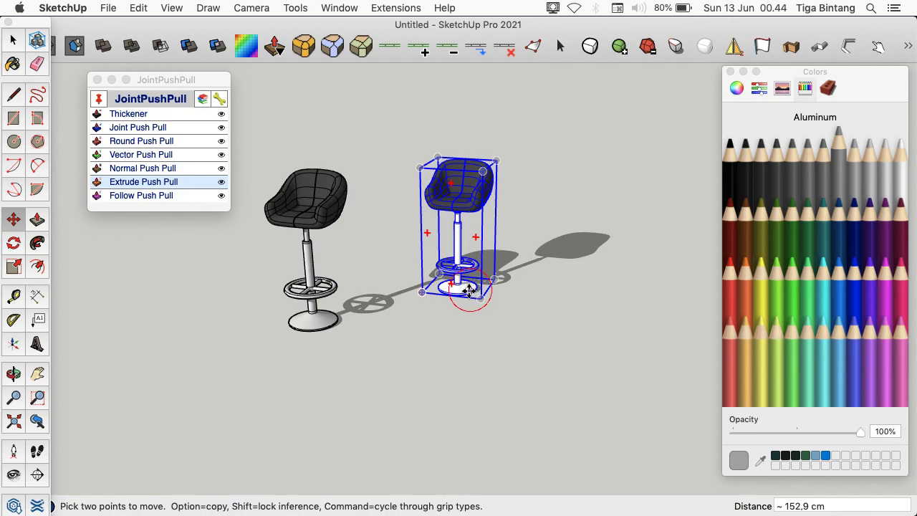
Move the grouped stool about 173.4 cm horizontally to stand beside the other stool, and deselect it
left_click(469, 289)
left_click(436, 331)
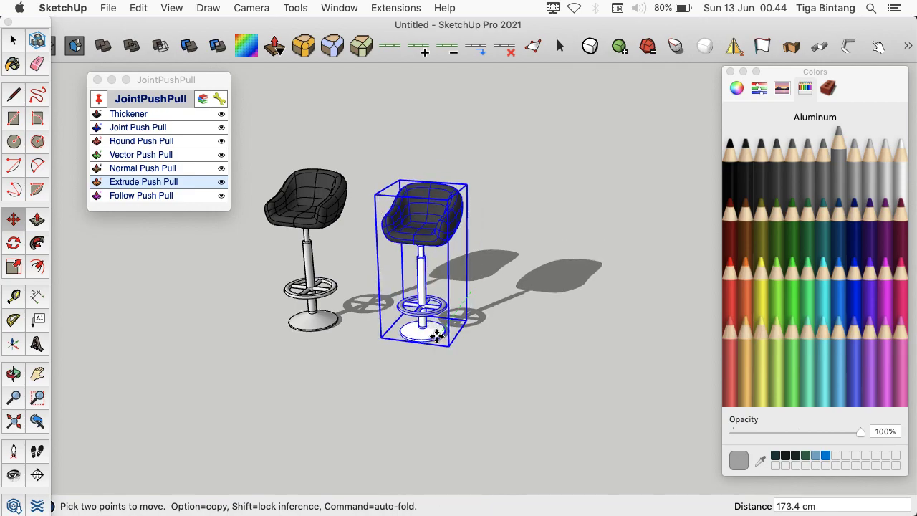
key("space")
left_click(488, 361)
Select the moved stool and hide the edge lines on the stools
key("o")
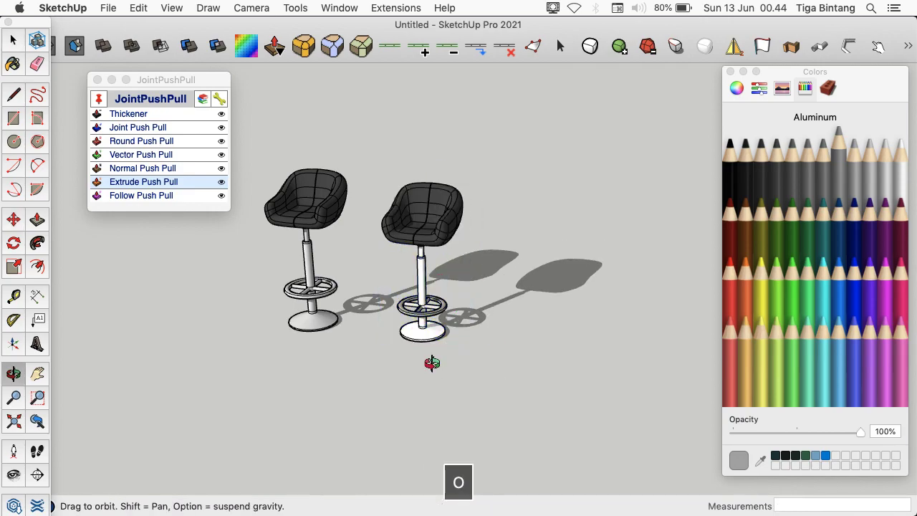
left_click_drag(434, 321, 563, 302)
left_click_drag(426, 276, 511, 303, "shift")
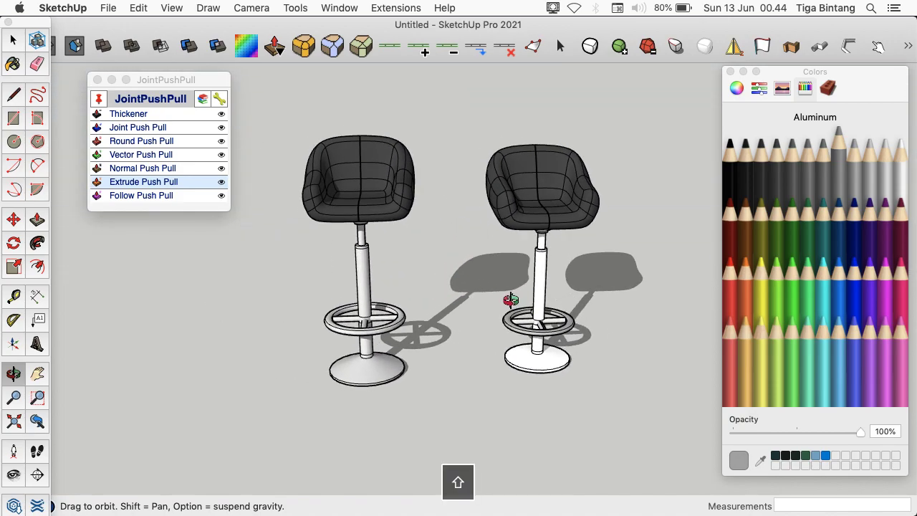
key("space")
left_click(566, 174)
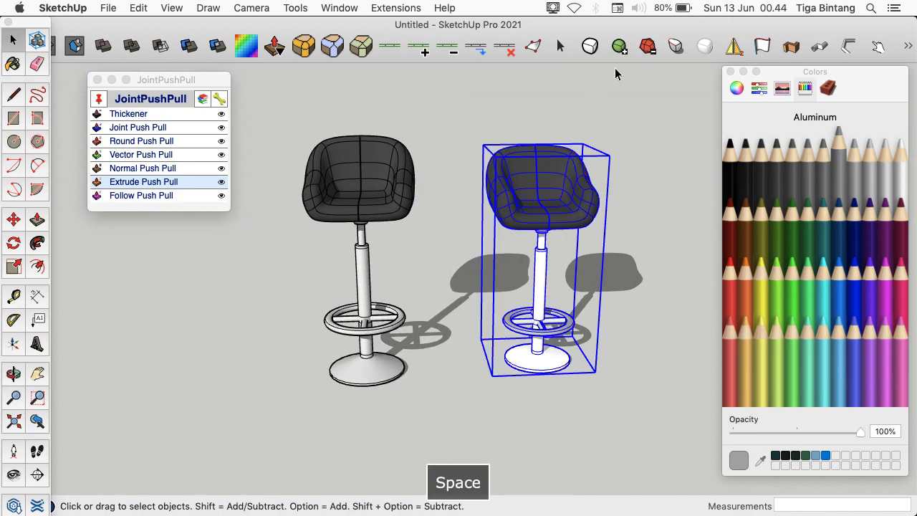
left_click(706, 47)
Close the Colors and JointPushPull windows and clear the selection
left_click(731, 72)
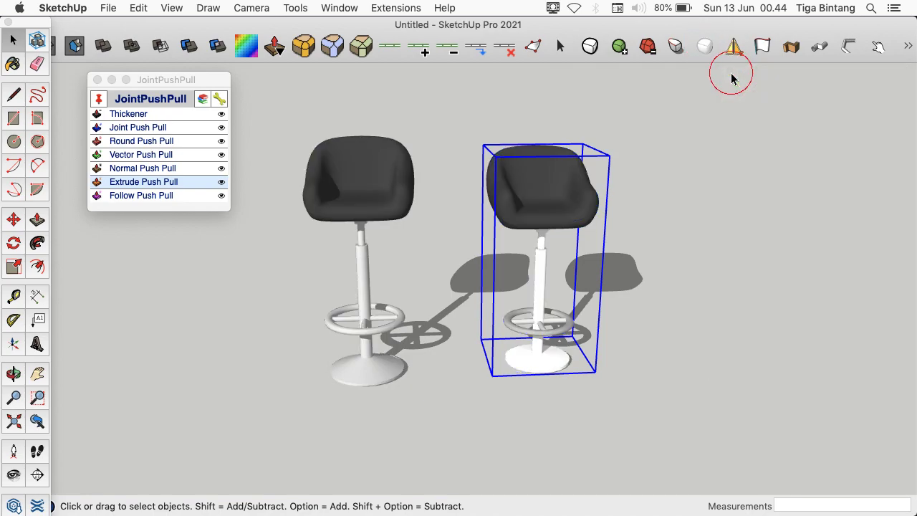
left_click(98, 80)
left_click(211, 226)
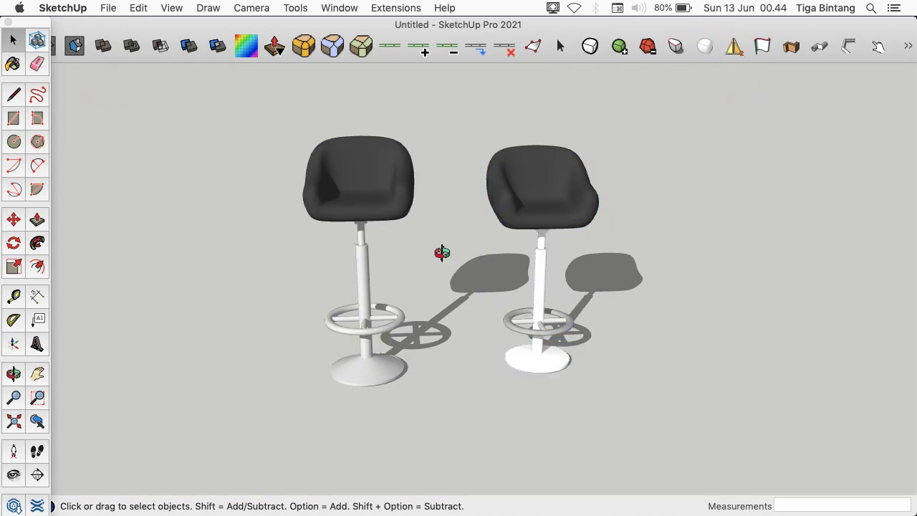
View the two stools from another angle and turn their edge lines back on
key("o")
left_click_drag(420, 263, 594, 228)
key("space")
left_click(708, 47)
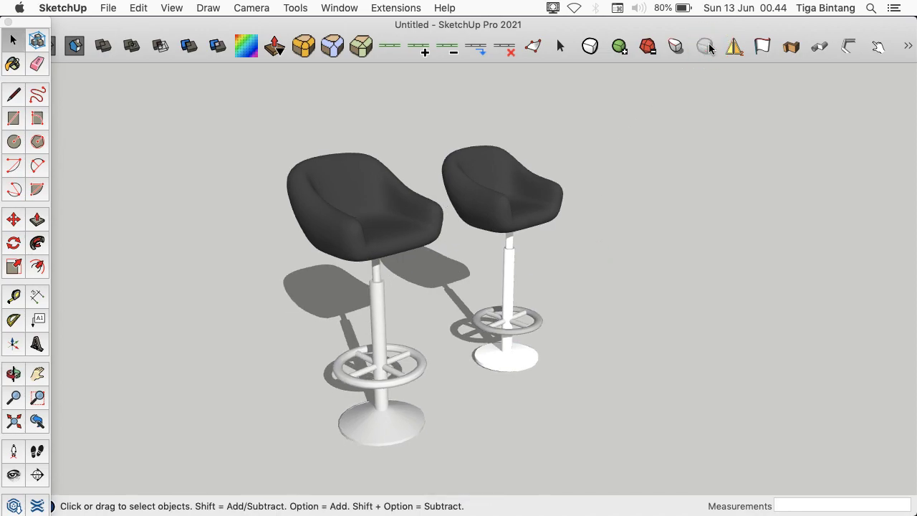
left_click(659, 265)
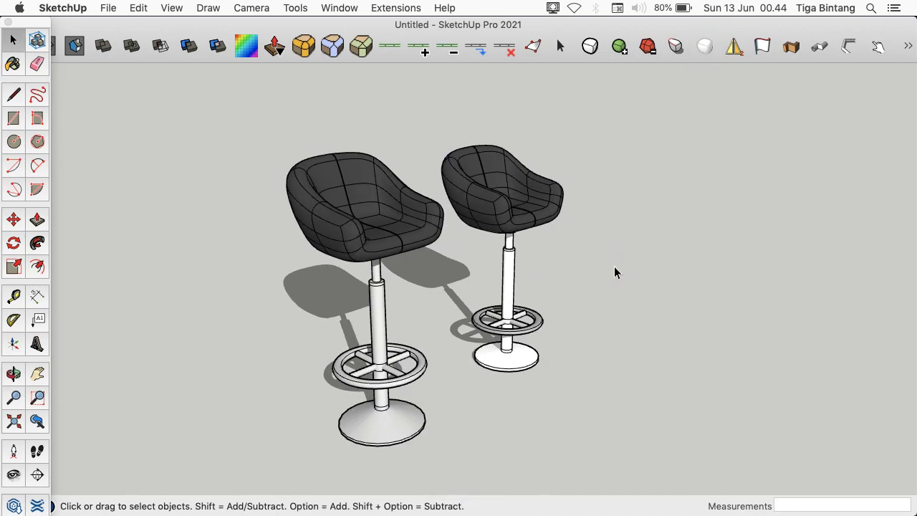
key("o")
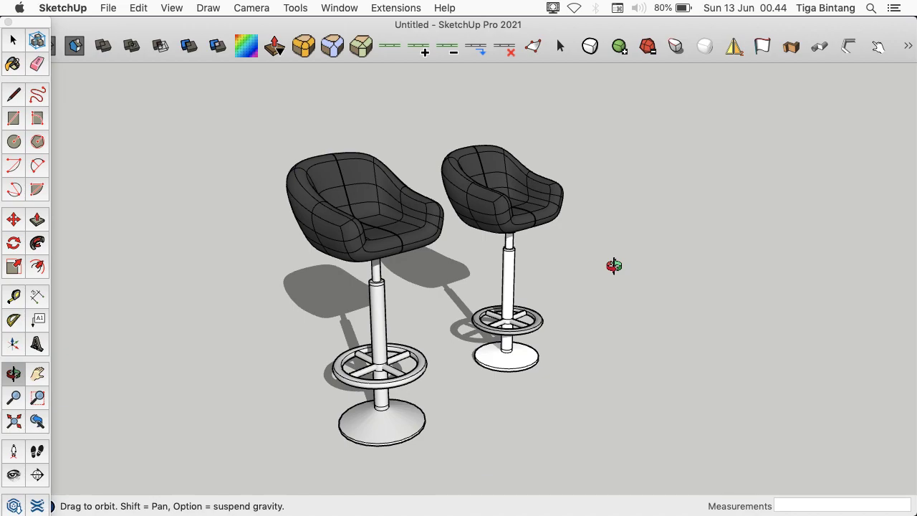
left_click_drag(614, 266, 592, 263)
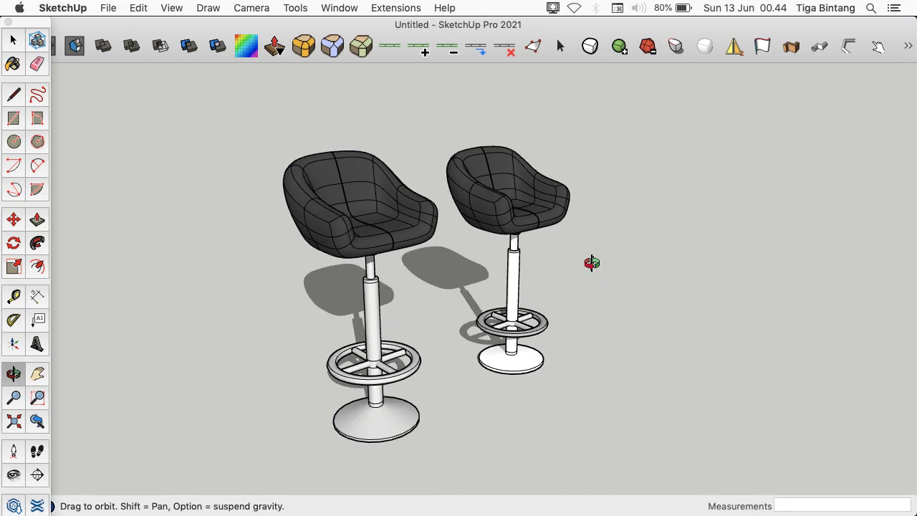